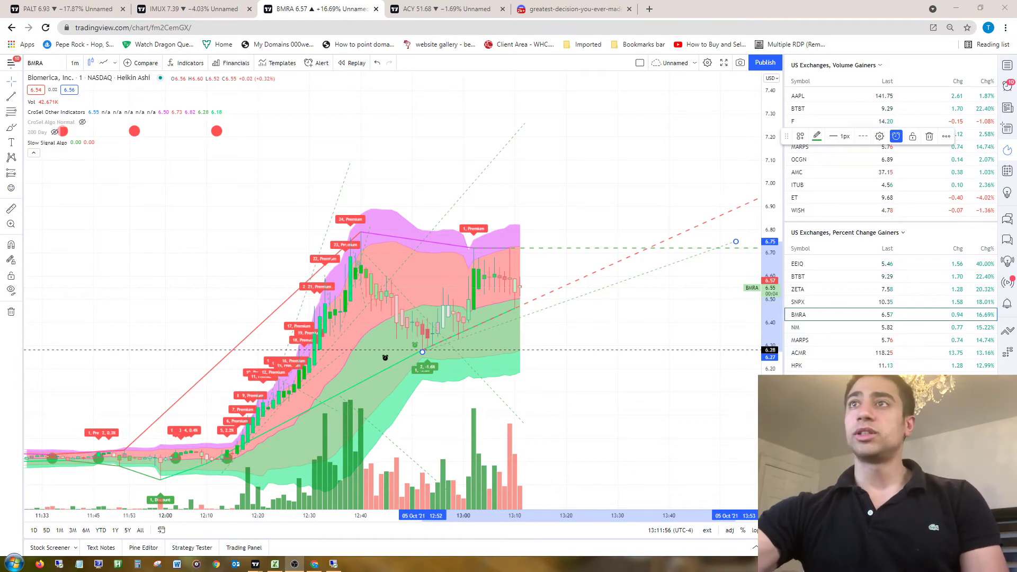
# Bring the Nasdaq_Runners workbook forward and review ANY's best buy 0.33 and best sell 11.97.
pyautogui.hotkey('alt', 'Tab')
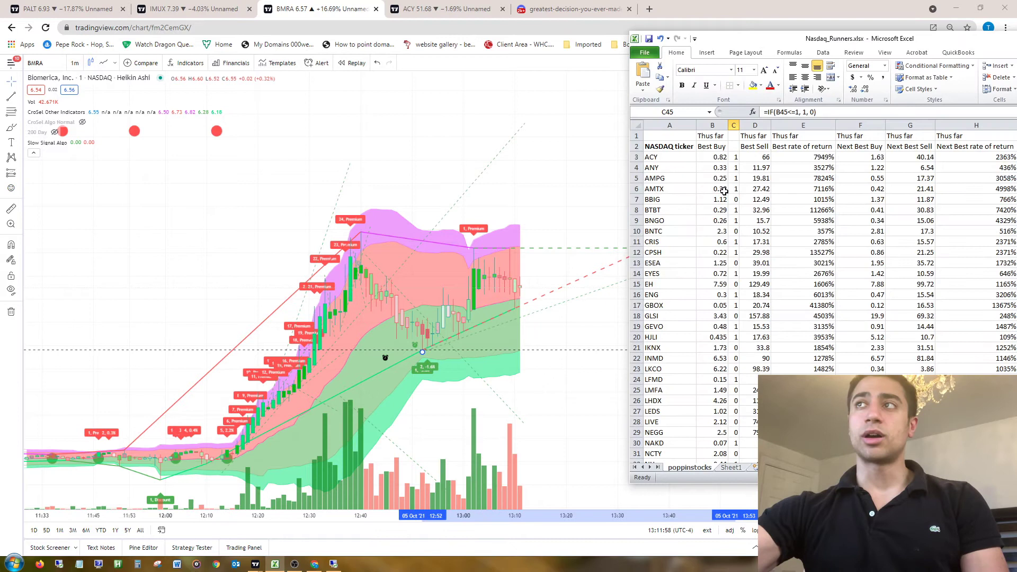
pyautogui.click(686, 157)
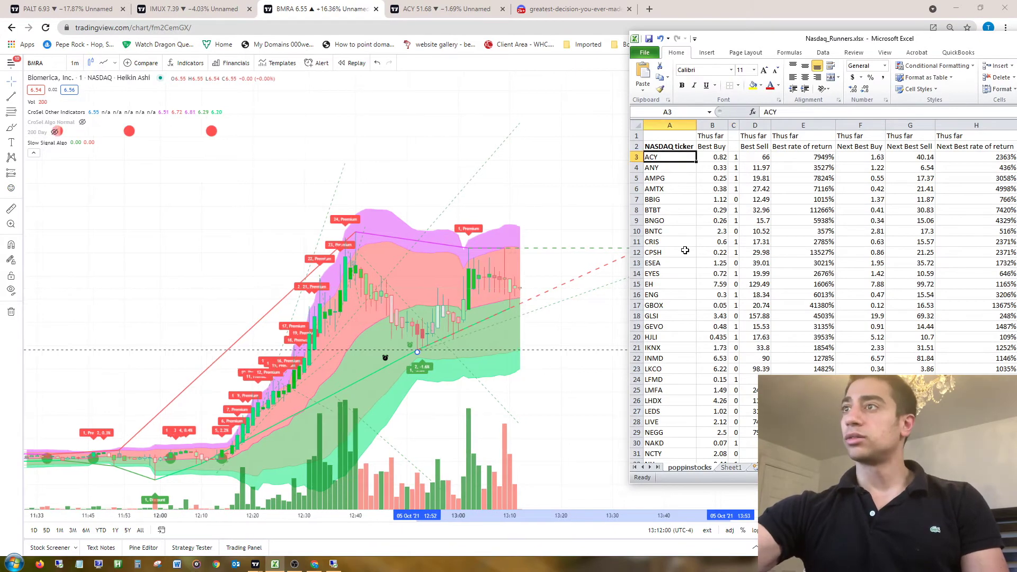
pyautogui.scroll(-5, 684, 250)
pyautogui.scroll(5, 683, 243)
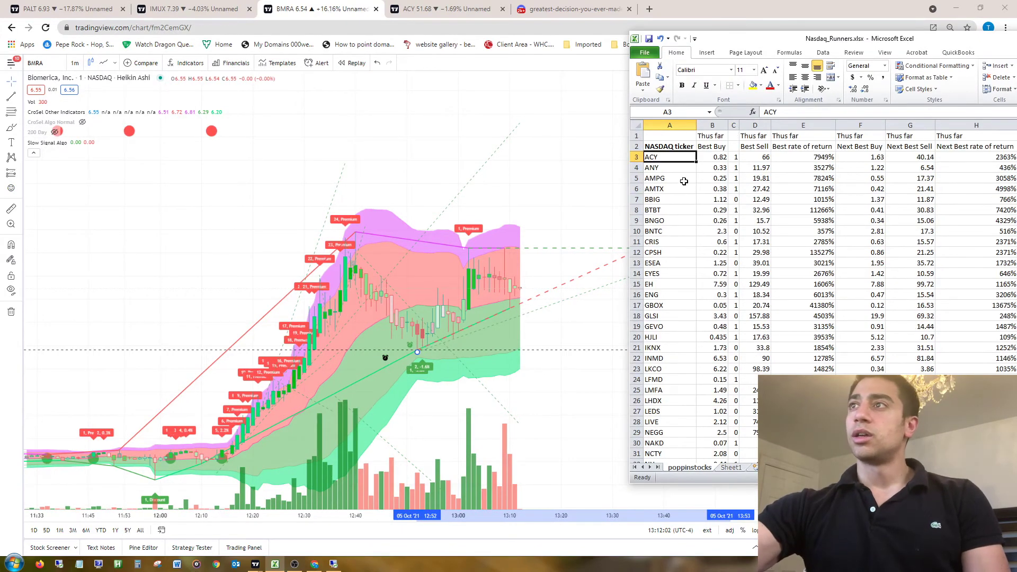
pyautogui.click(668, 146)
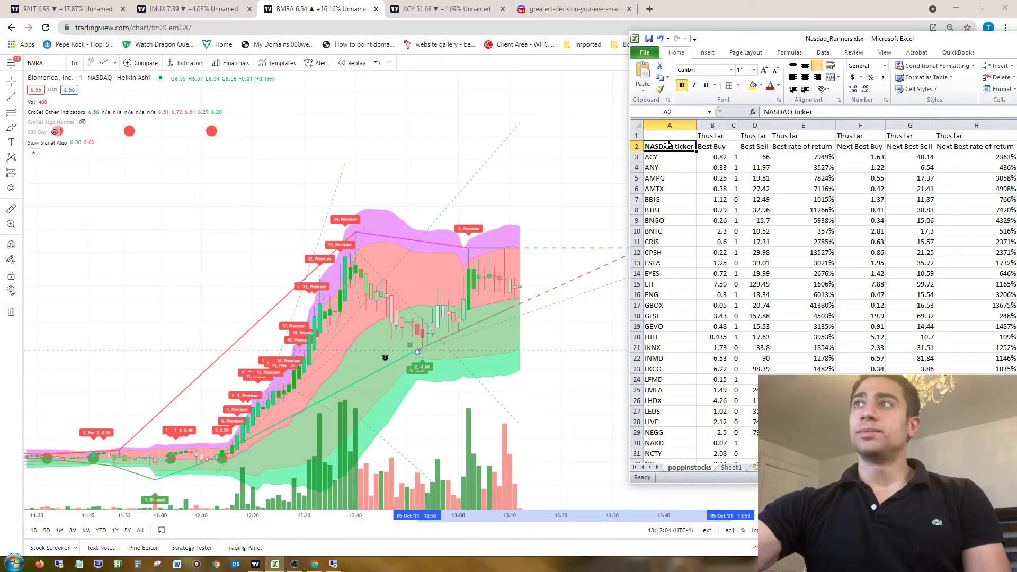
pyautogui.click(708, 169)
pyautogui.click(750, 167)
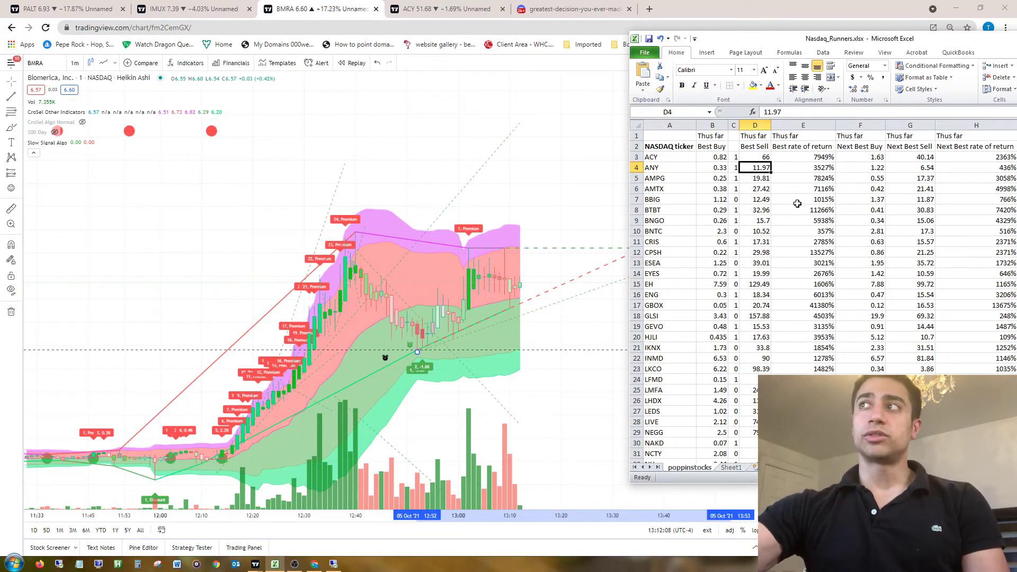
# Highlight the best rate of return figures to row 21, then the Next Best Buy and Sell columns.
pyautogui.click(819, 203)
pyautogui.click(804, 168)
pyautogui.moveTo(803, 168); pyautogui.dragTo(803, 347)
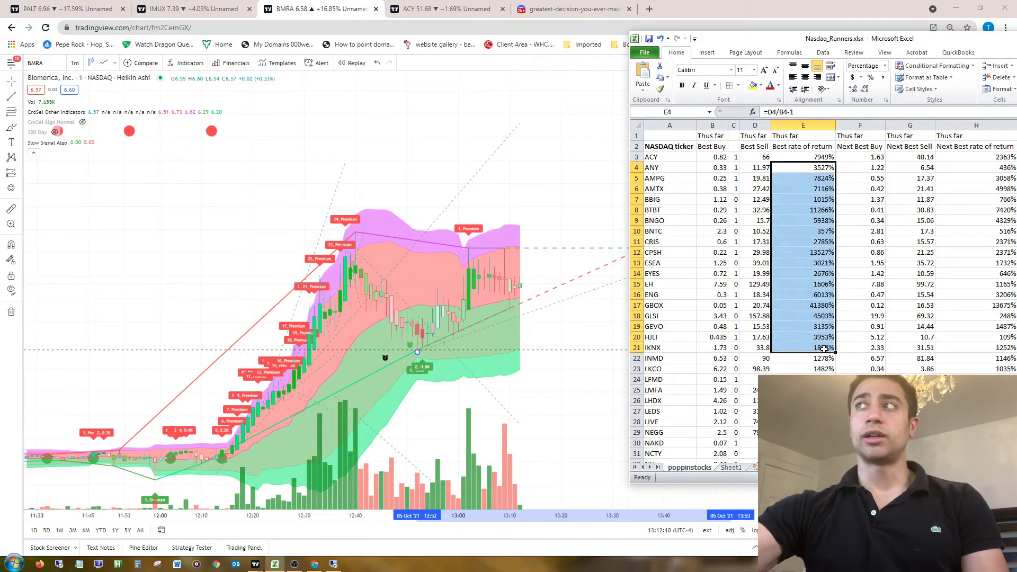
pyautogui.click(802, 348)
pyautogui.moveTo(860, 157); pyautogui.dragTo(861, 286)
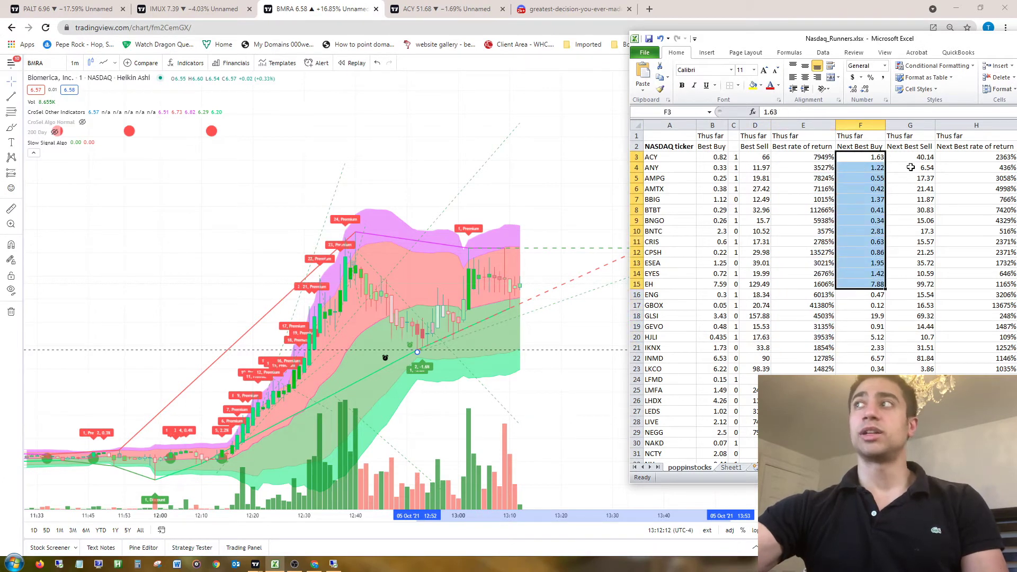
pyautogui.moveTo(919, 168); pyautogui.dragTo(921, 305)
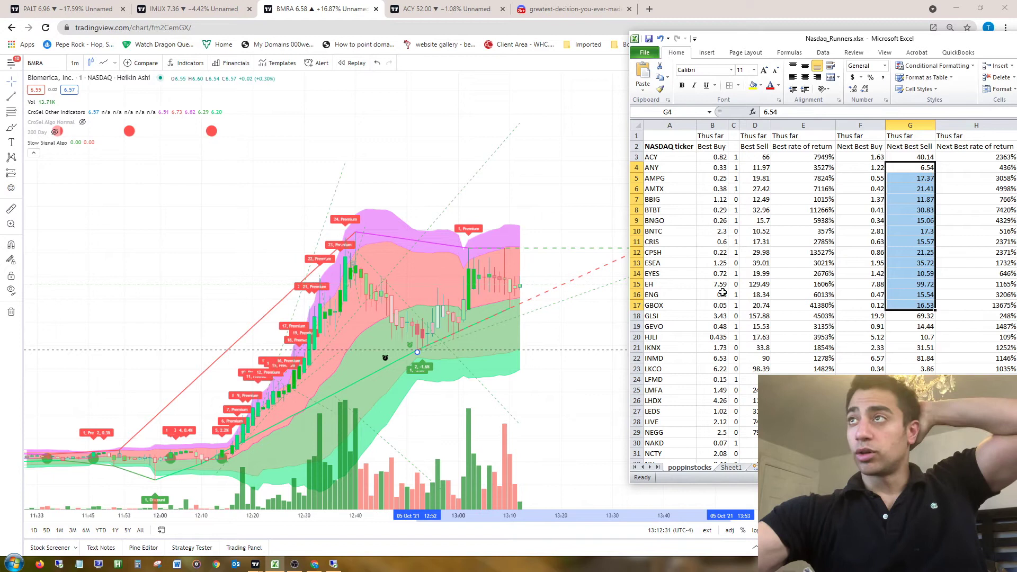
pyautogui.click(733, 262)
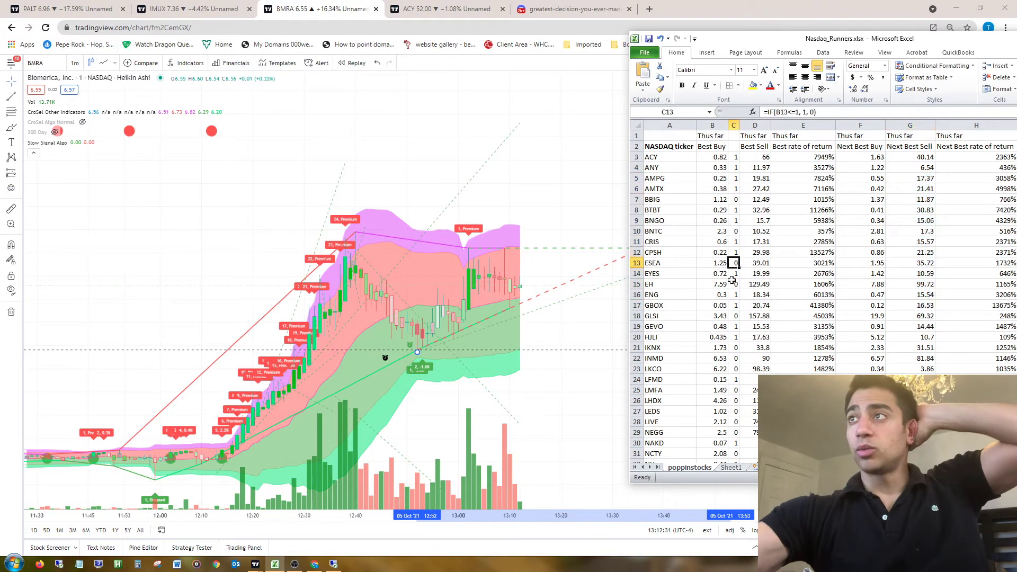
pyautogui.click(711, 211)
pyautogui.scroll(-7, 711, 210)
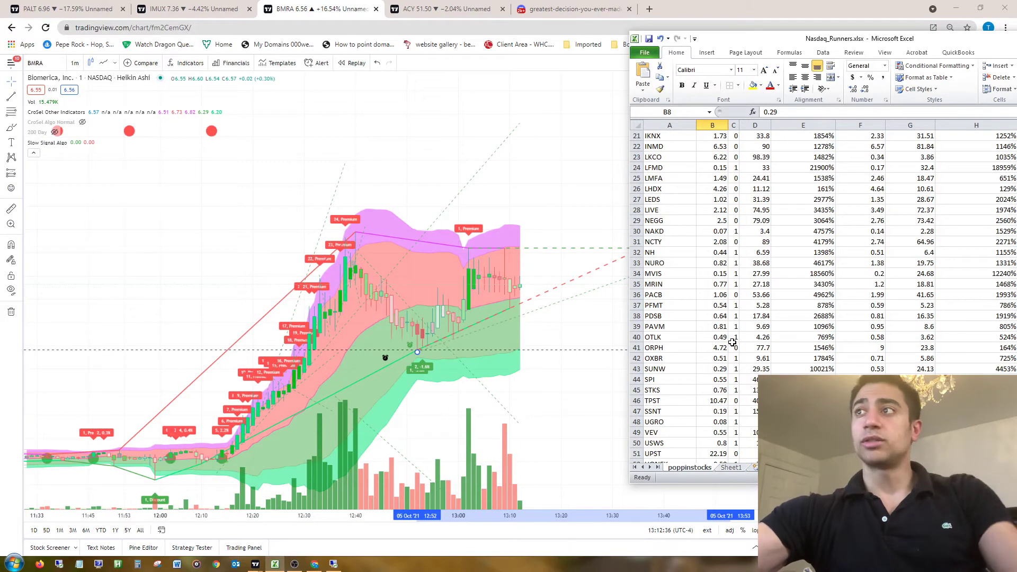
pyautogui.scroll(7, 729, 196)
pyautogui.scroll(-10, 729, 196)
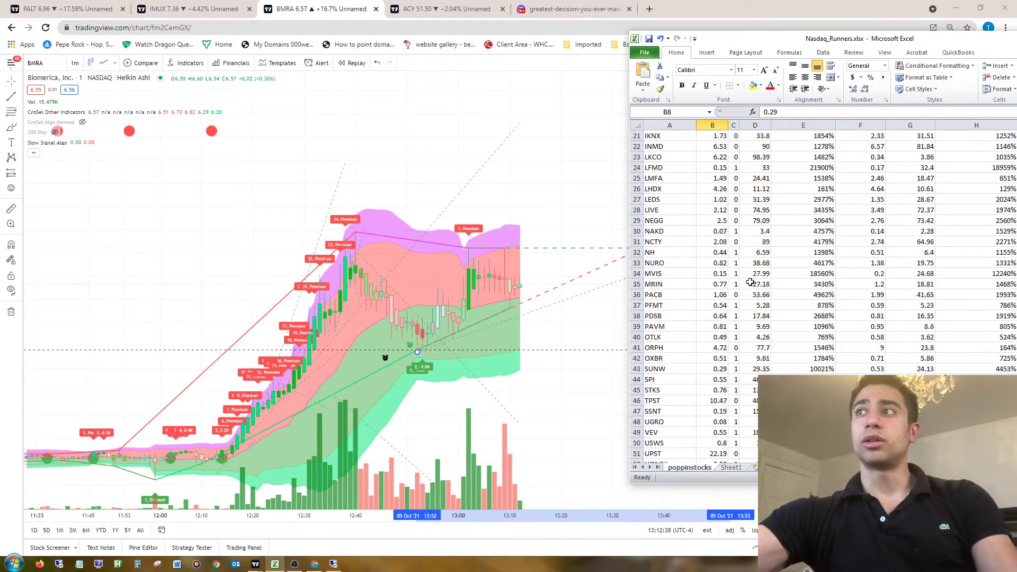
pyautogui.scroll(-3, 760, 281)
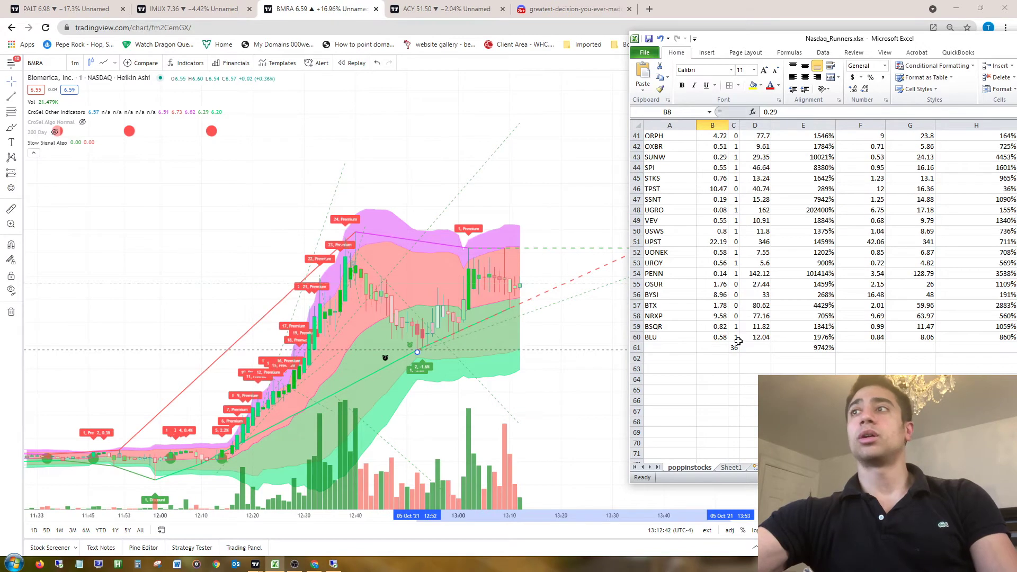
pyautogui.scroll(13, 682, 317)
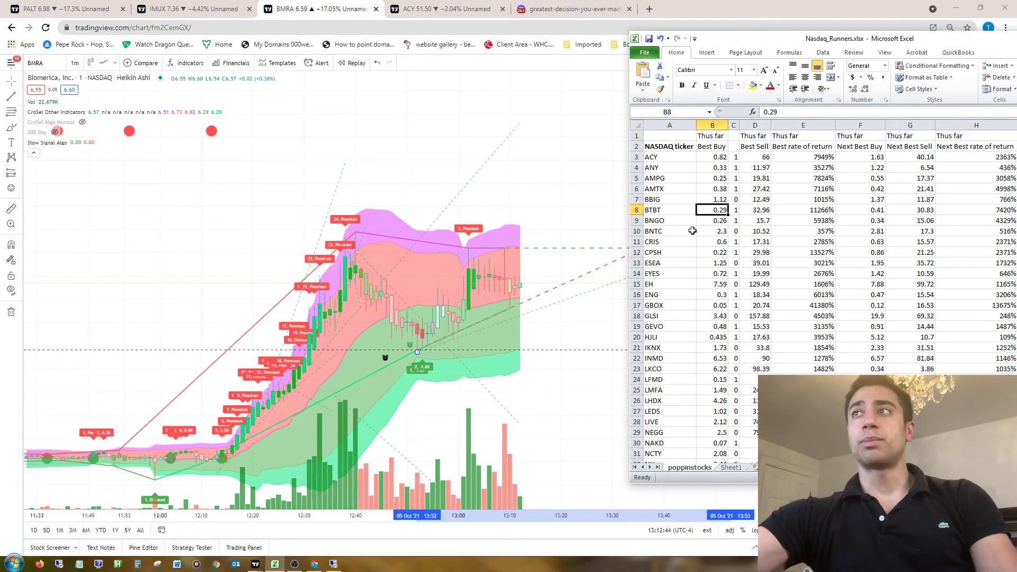
pyautogui.scroll(-10, 677, 322)
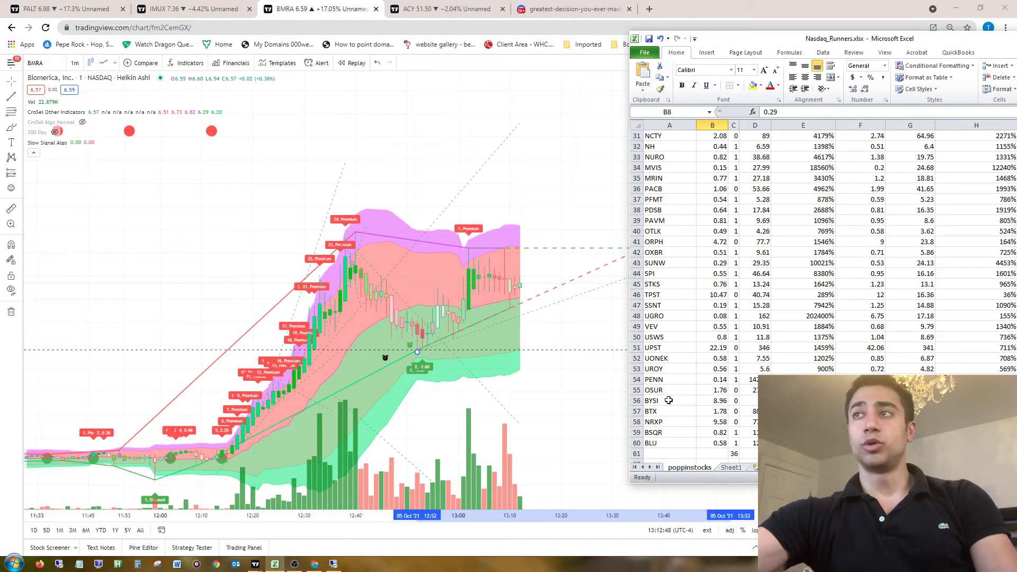
pyautogui.scroll(-7, 746, 371)
pyautogui.scroll(7, 723, 264)
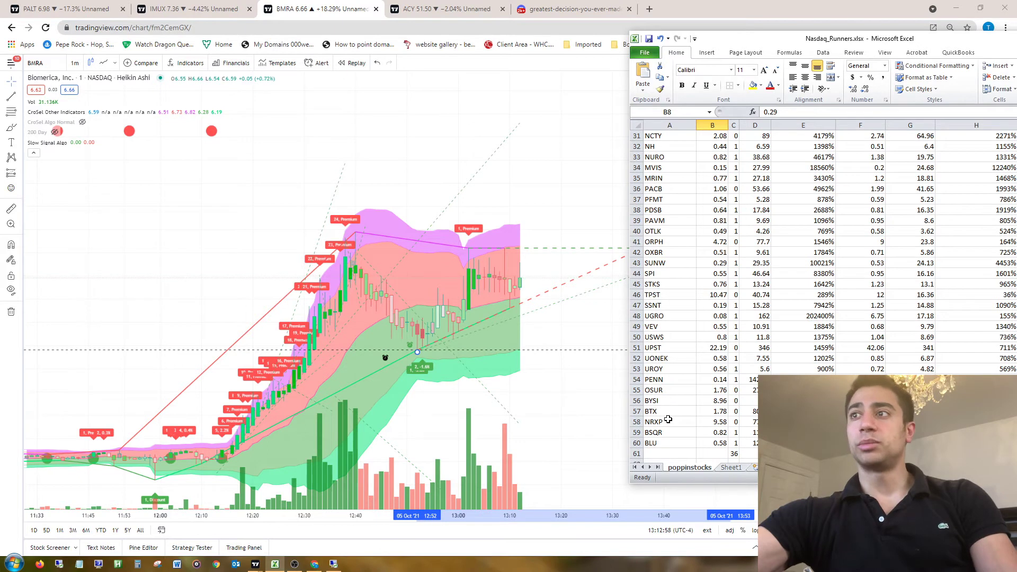
pyautogui.scroll(10, 668, 424)
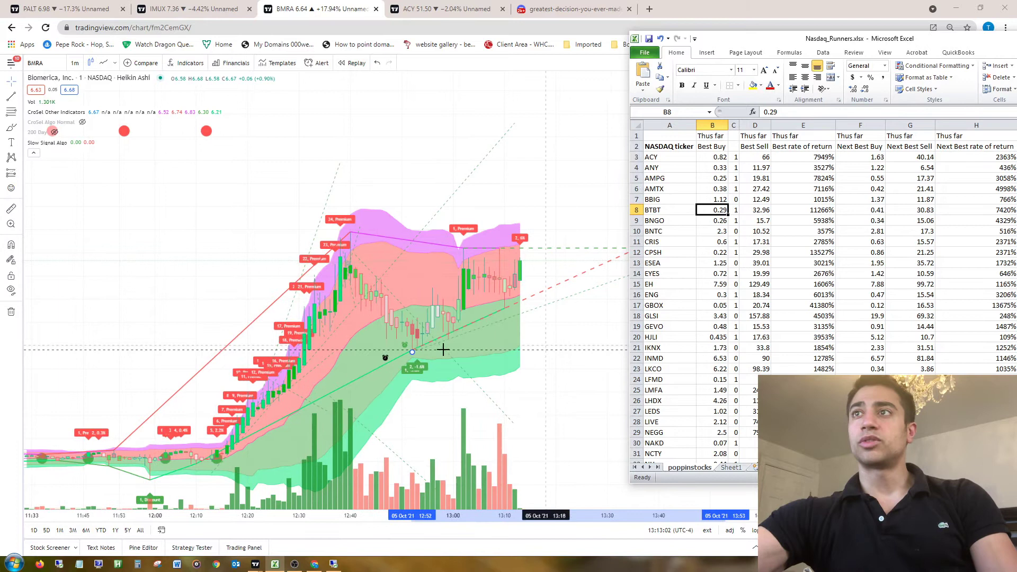
pyautogui.click(734, 283)
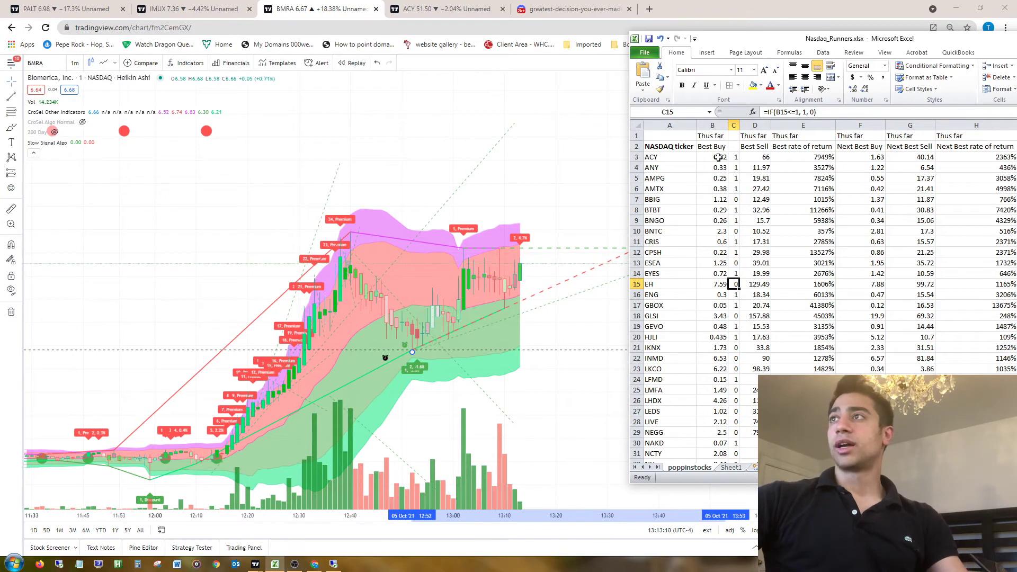
pyautogui.click(807, 167)
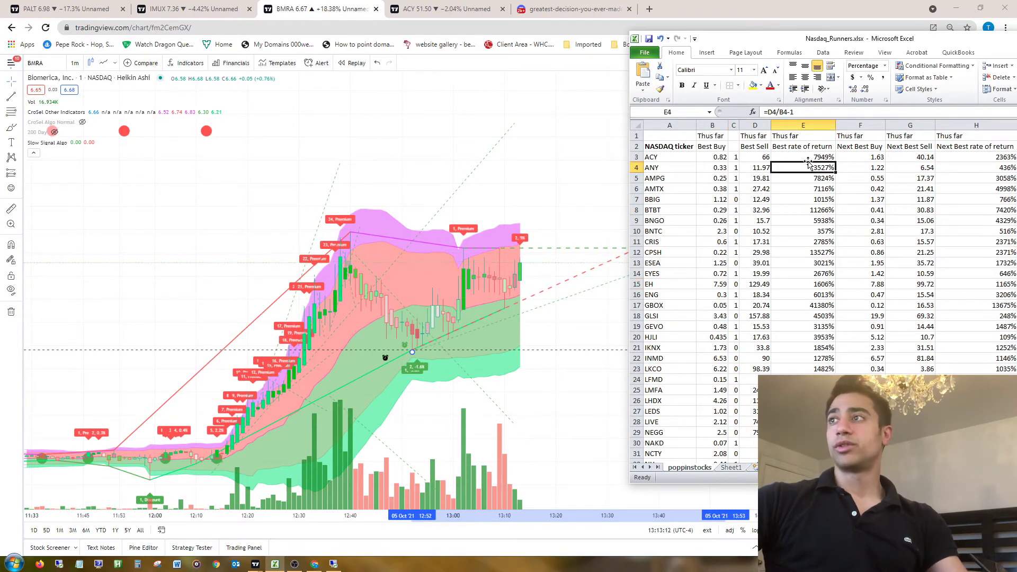
pyautogui.scroll(-13, 827, 270)
pyautogui.click(817, 347)
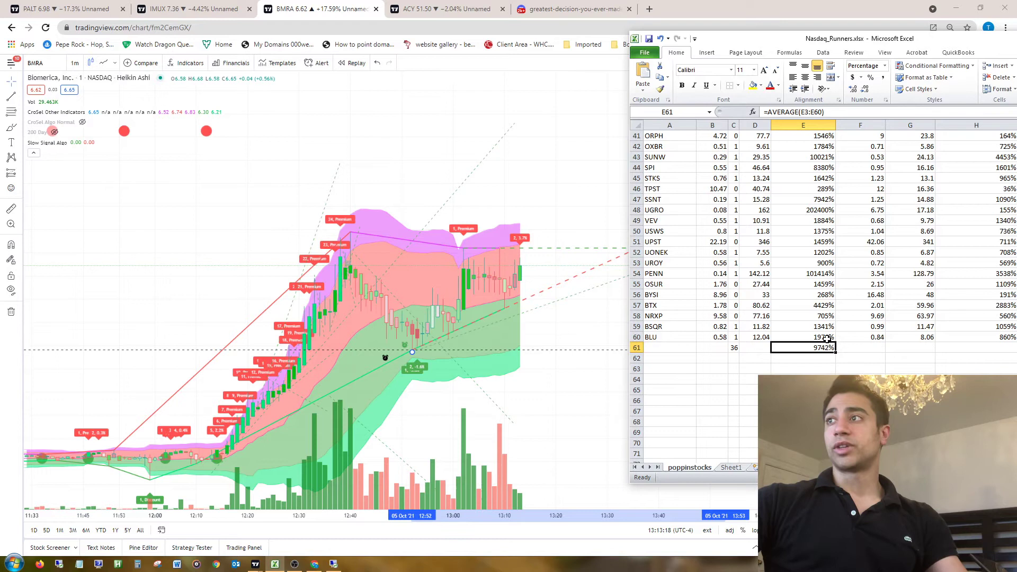
pyautogui.click(847, 294)
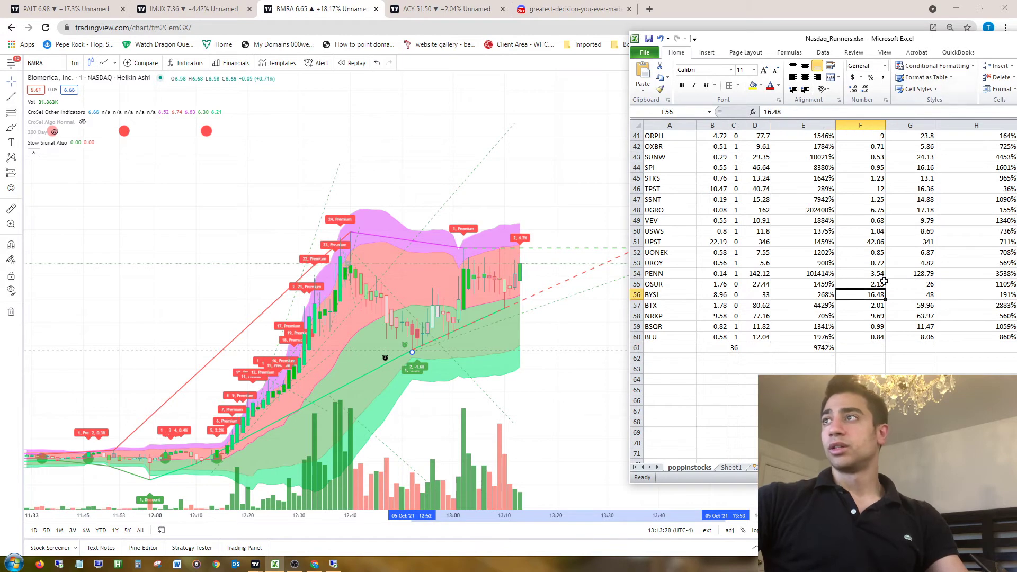
pyautogui.scroll(13, 883, 280)
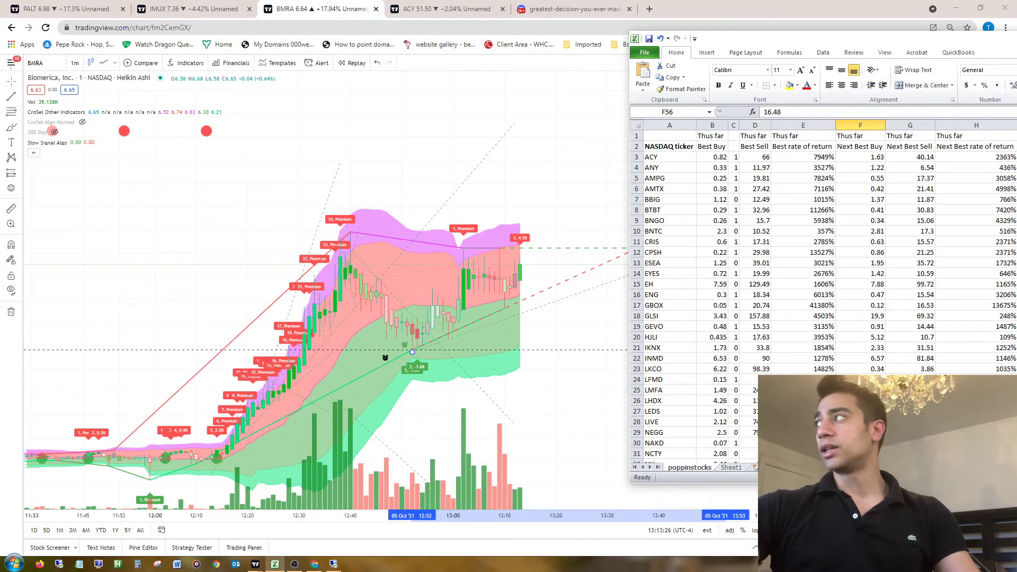
# Clear the Excel selection and switch to the IMUX (Immunic) chart with its trendlines.
pyautogui.click(1006, 422)
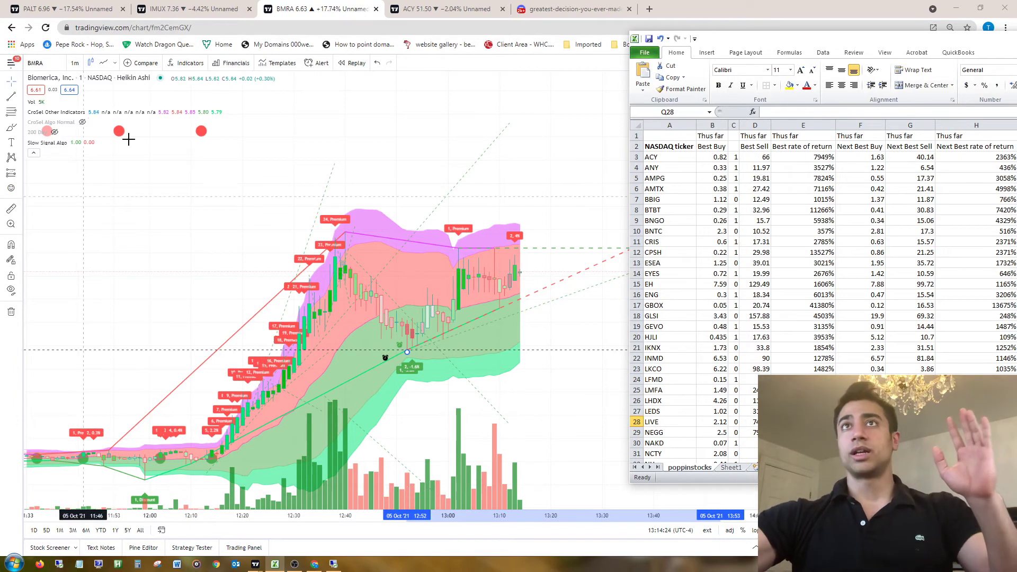
pyautogui.click(204, 9)
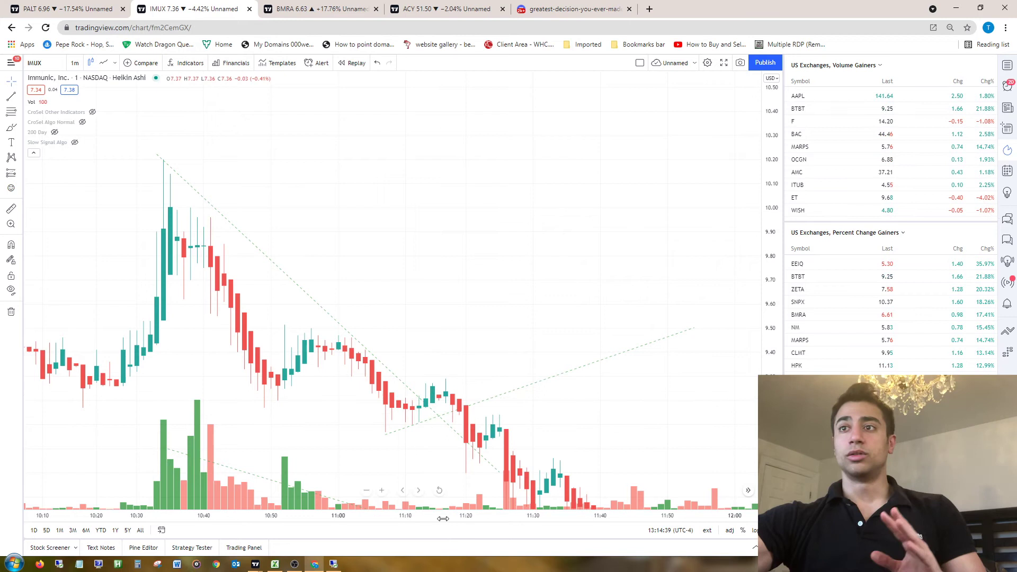
pyautogui.moveTo(421, 492)
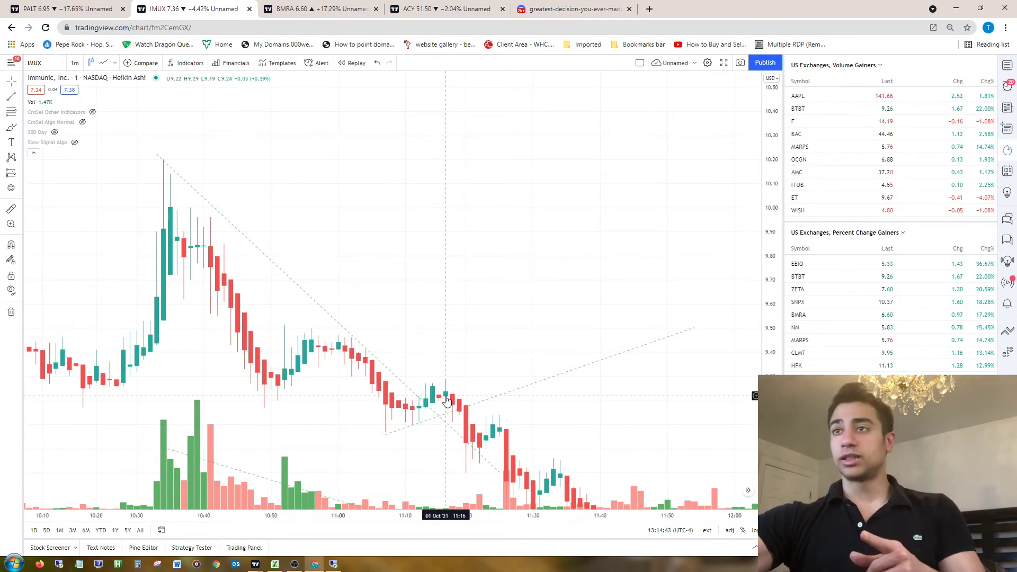
pyautogui.moveTo(386, 465)
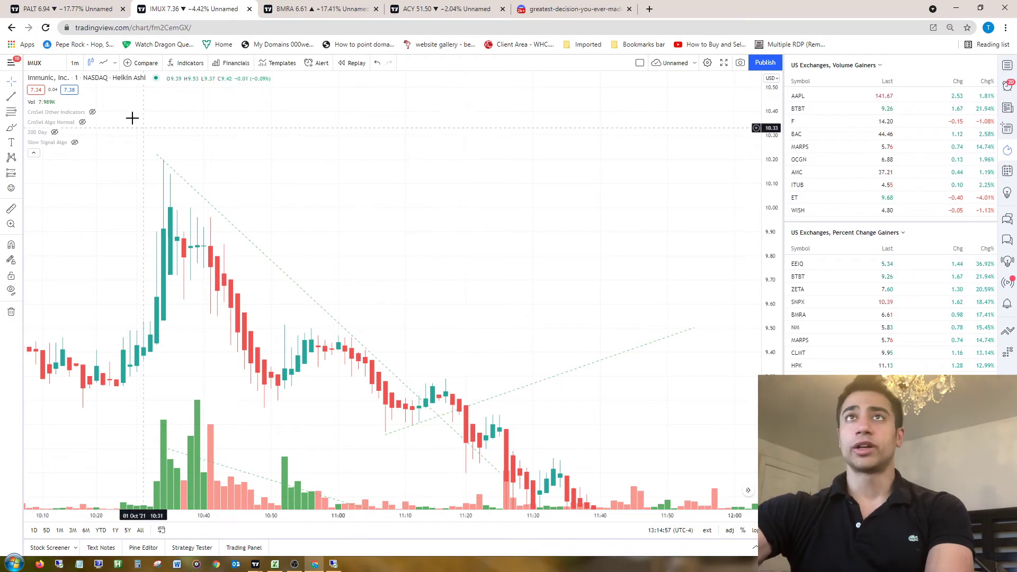
pyautogui.moveTo(493, 405); pyautogui.dragTo(423, 295)
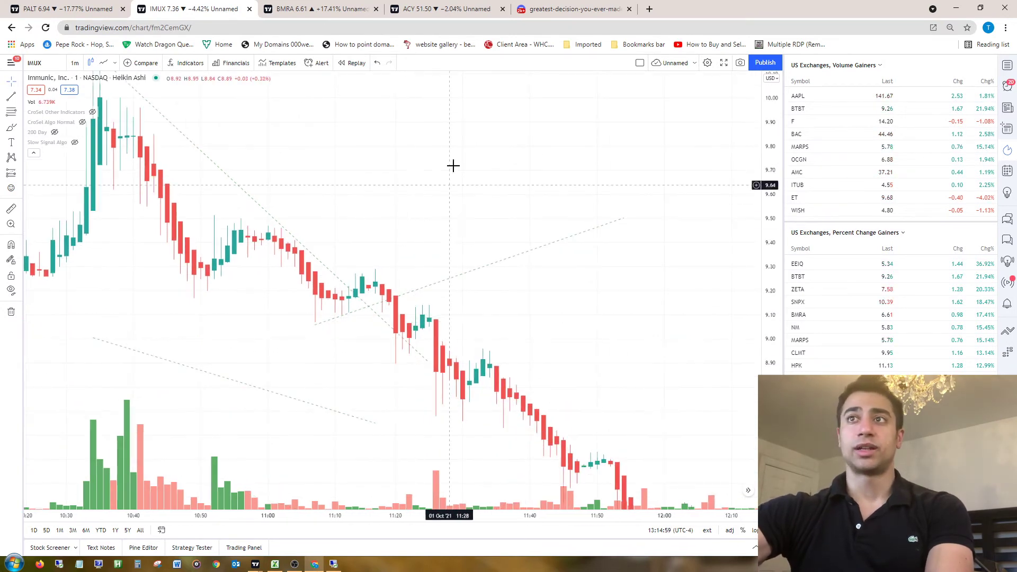
pyautogui.moveTo(370, 334); pyautogui.dragTo(436, 424)
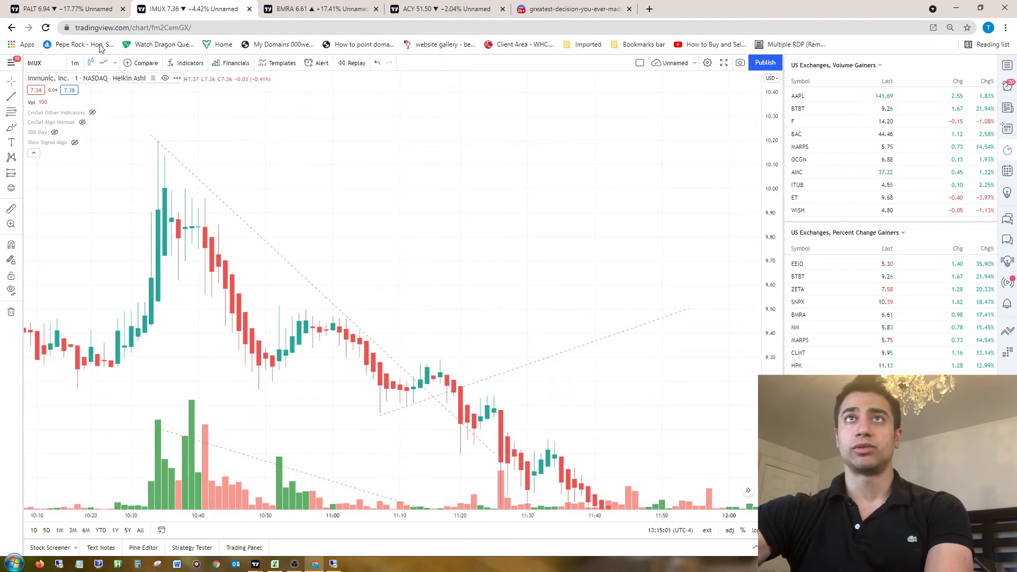
# Show the PALT 5-minute chart's 23rd–28th candles, with the time axis widened.
pyautogui.click(71, 7)
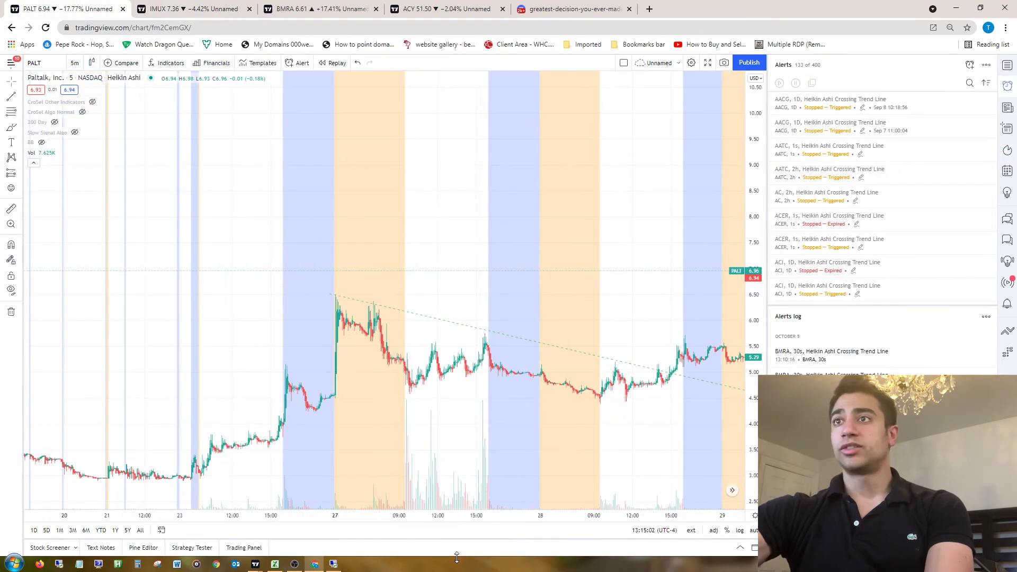
pyautogui.moveTo(574, 422); pyautogui.dragTo(476, 460)
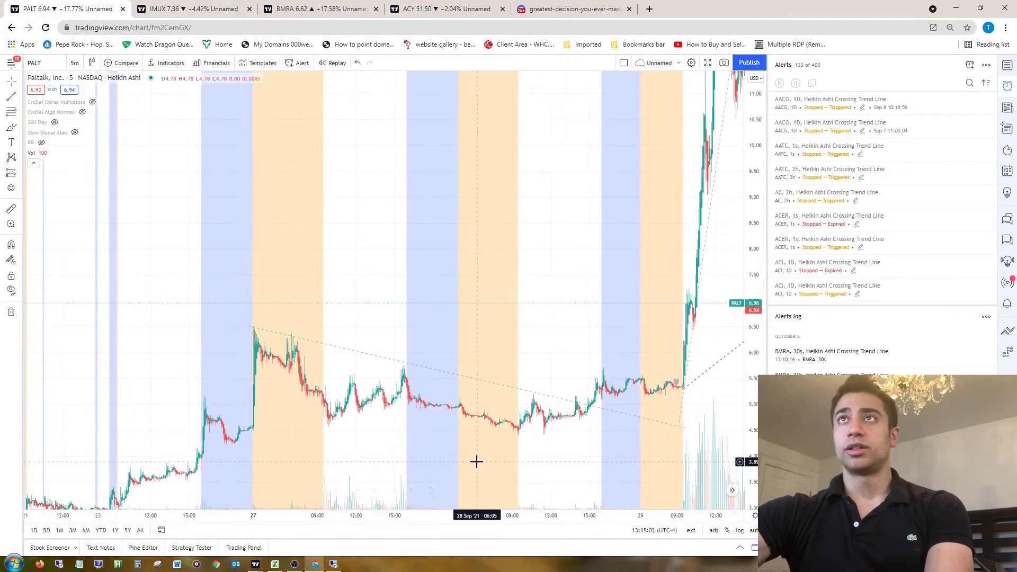
pyautogui.scroll(2, 476, 462)
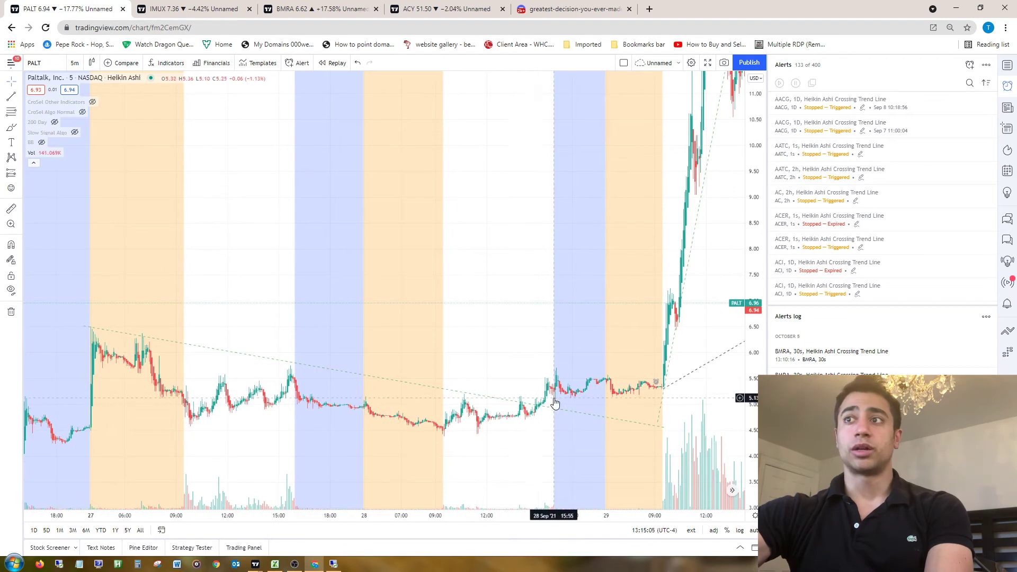
pyautogui.moveTo(567, 447); pyautogui.dragTo(751, 432)
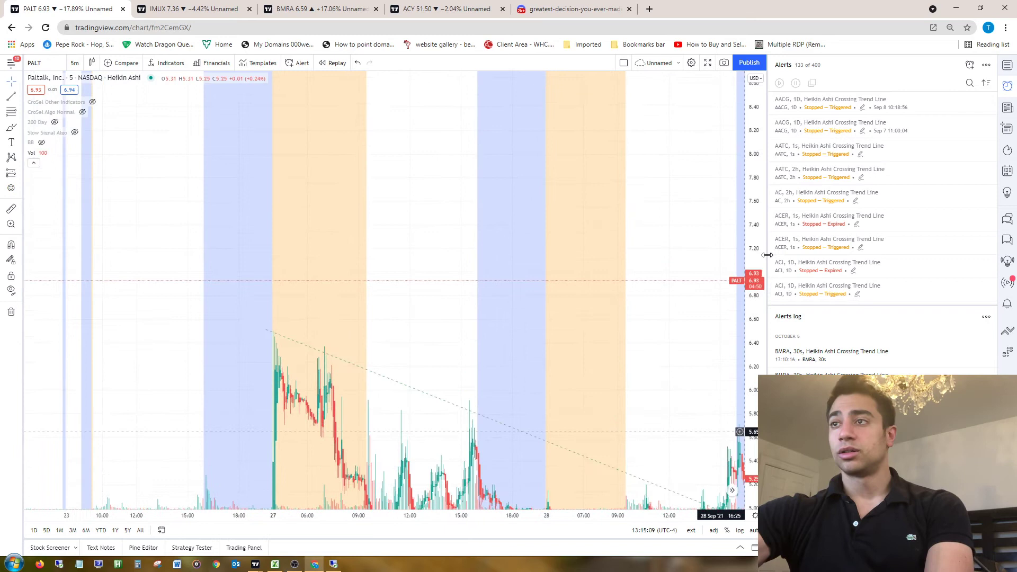
pyautogui.scroll(3, 646, 391)
pyautogui.scroll(2, 667, 444)
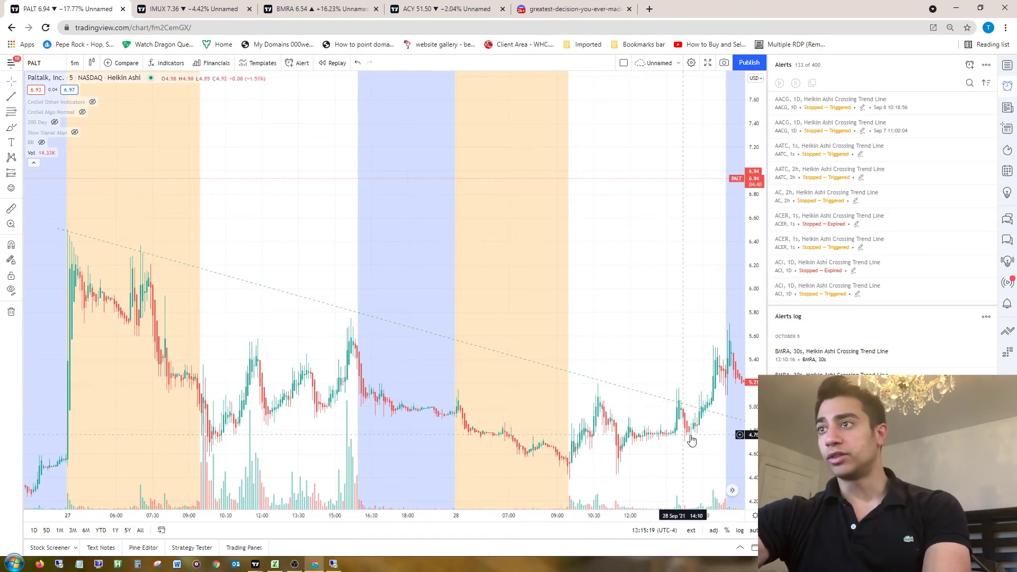
pyautogui.moveTo(629, 515); pyautogui.dragTo(685, 488)
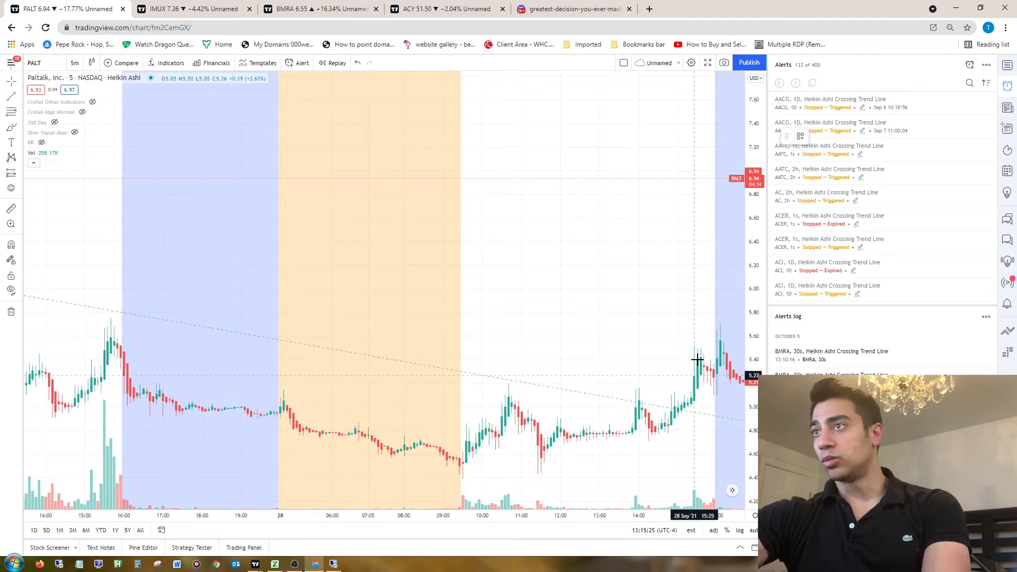
# Draw a trend line from the 10:40 bar to the 13:55 bar, then glance at BMRA and return.
pyautogui.click(508, 501)
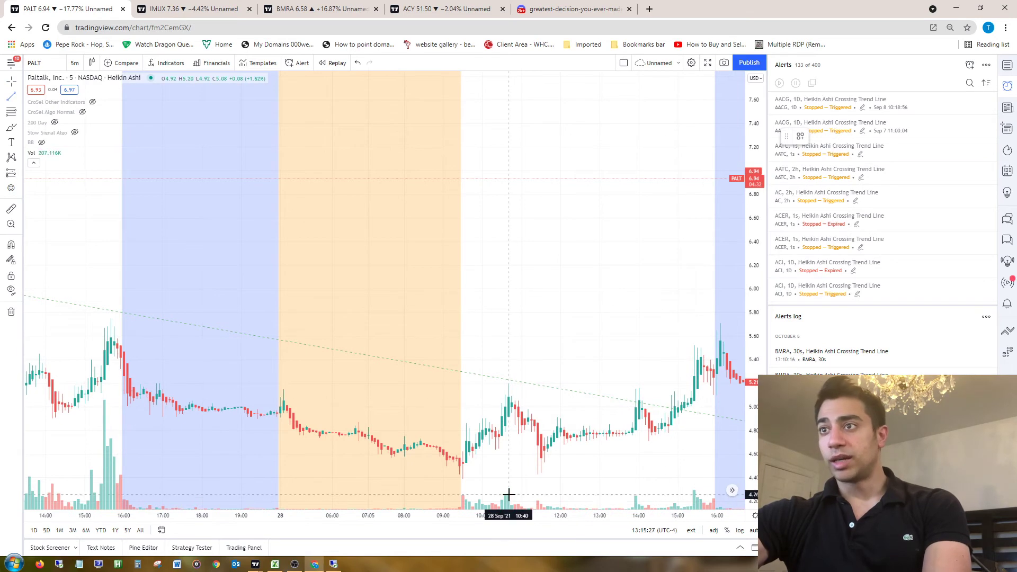
pyautogui.click(636, 506)
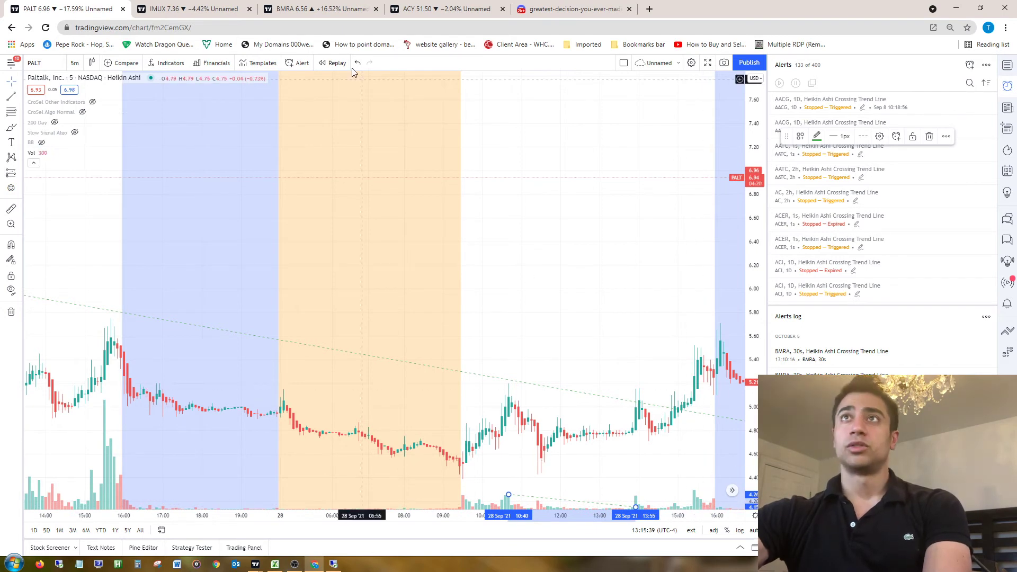
pyautogui.click(325, 10)
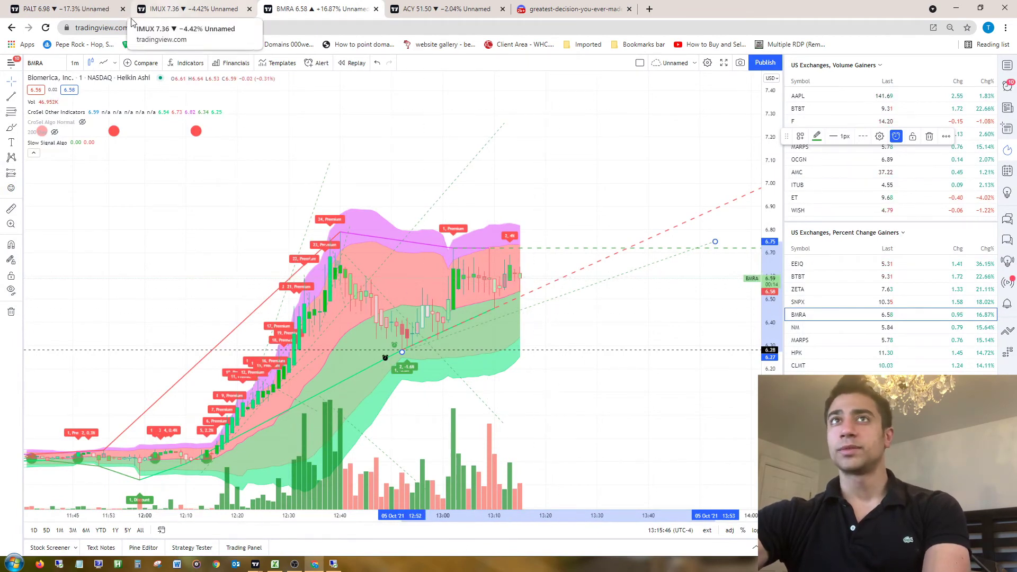
pyautogui.click(63, 9)
pyautogui.scroll(2, 625, 418)
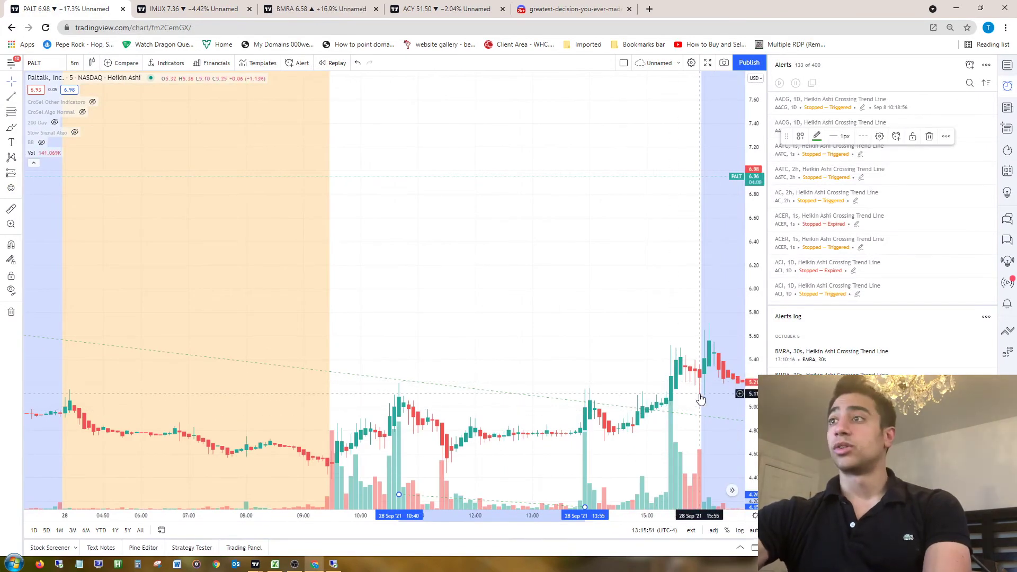
# Zoom out and stretch the price scale until the 29 Sep spike near 15 fits on screen.
pyautogui.scroll(1, 671, 361)
pyautogui.scroll(-2, 672, 361)
pyautogui.moveTo(672, 360); pyautogui.dragTo(529, 370)
pyautogui.moveTo(745, 193); pyautogui.dragTo(505, 454)
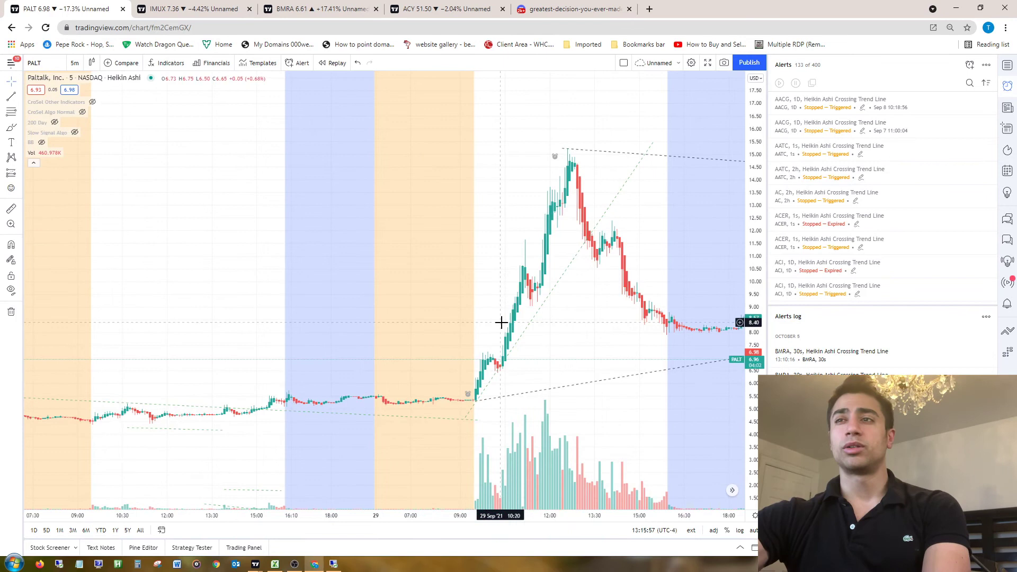
pyautogui.scroll(-2, 486, 404)
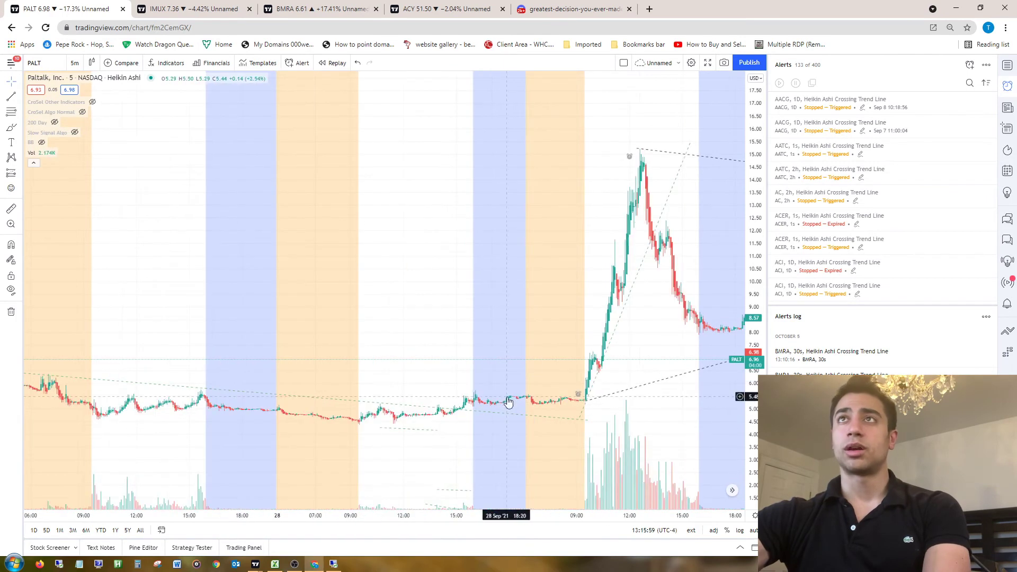
# Switch to the BMRA 1-minute chart and recentre its candles vertically.
pyautogui.click(313, 9)
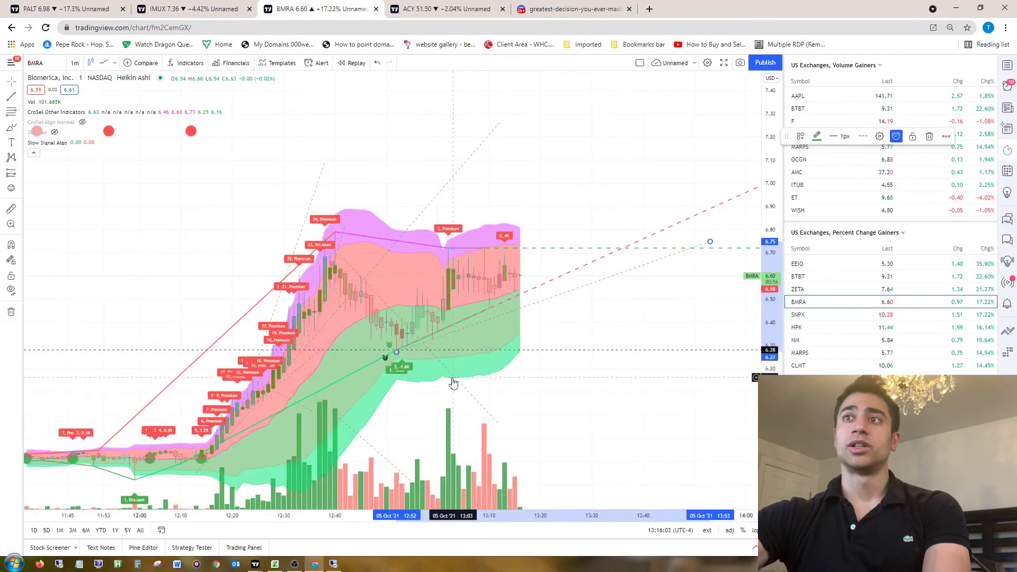
pyautogui.scroll(2, 418, 392)
pyautogui.moveTo(386, 428); pyautogui.dragTo(401, 477)
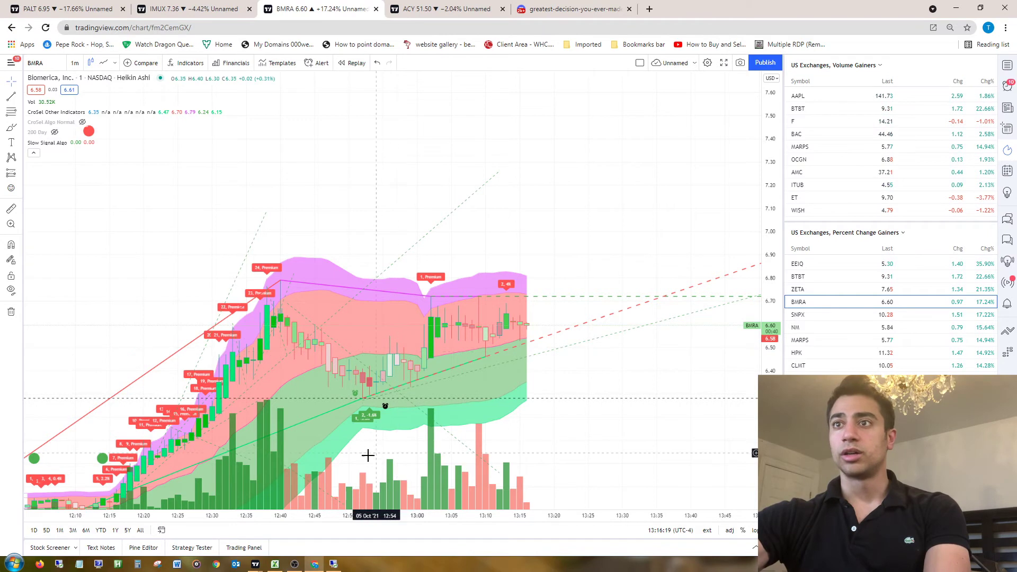
# Draw a trend line from the 12:37 bar to the 12:59 bar and zoom back out.
pyautogui.moveTo(378, 500)
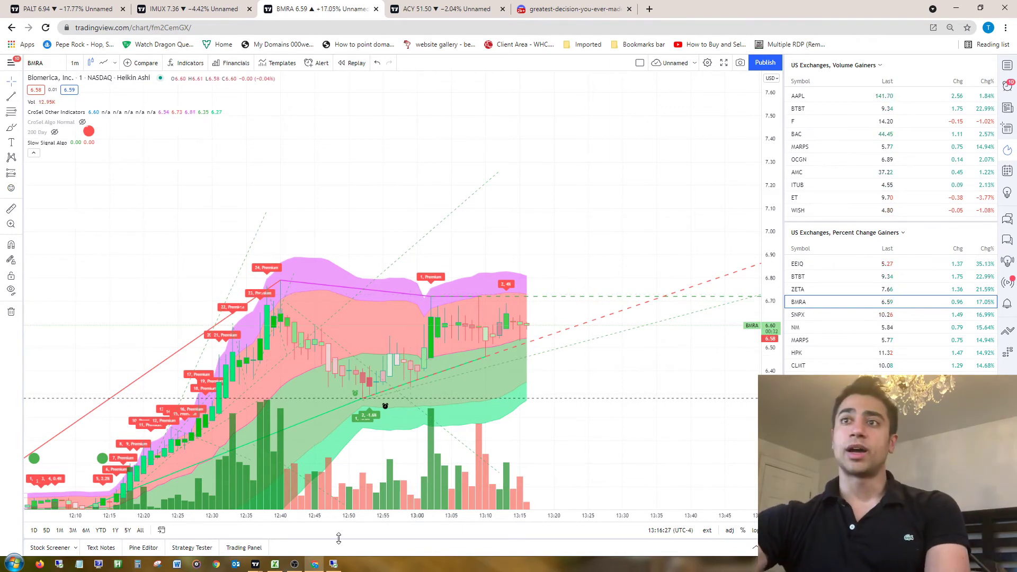
pyautogui.click(16, 95)
pyautogui.click(258, 399)
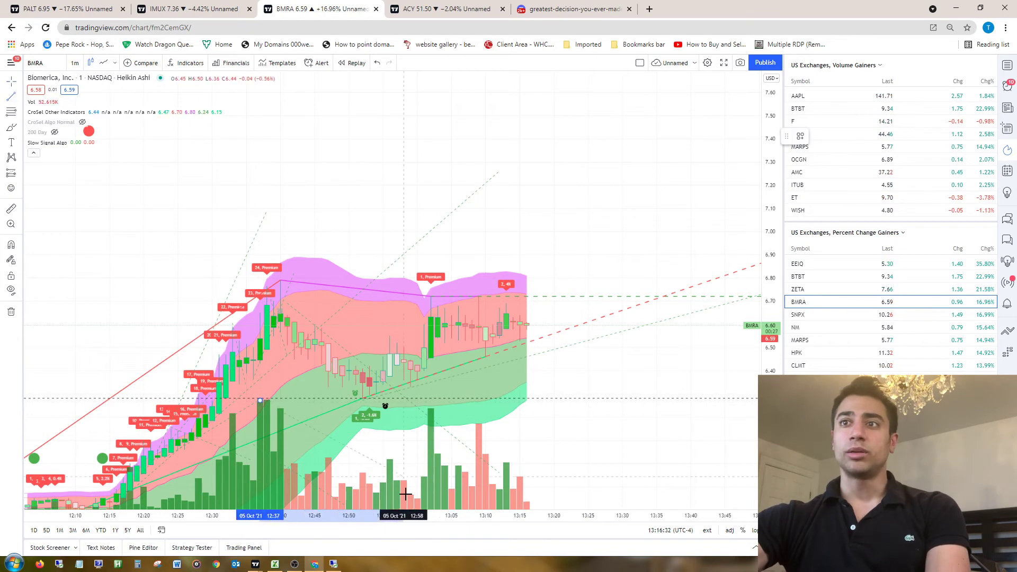
pyautogui.click(410, 507)
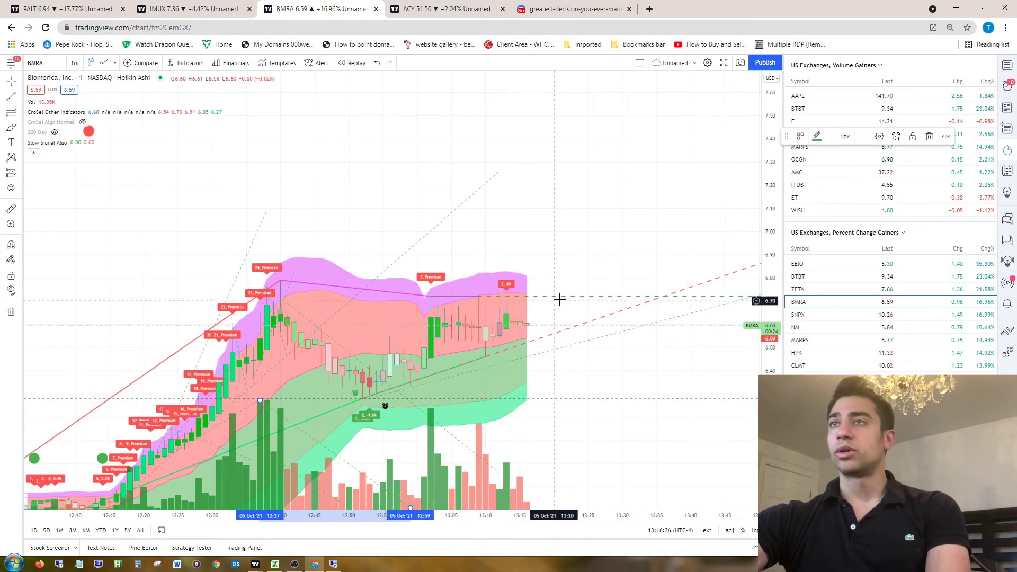
pyautogui.scroll(-2, 565, 310)
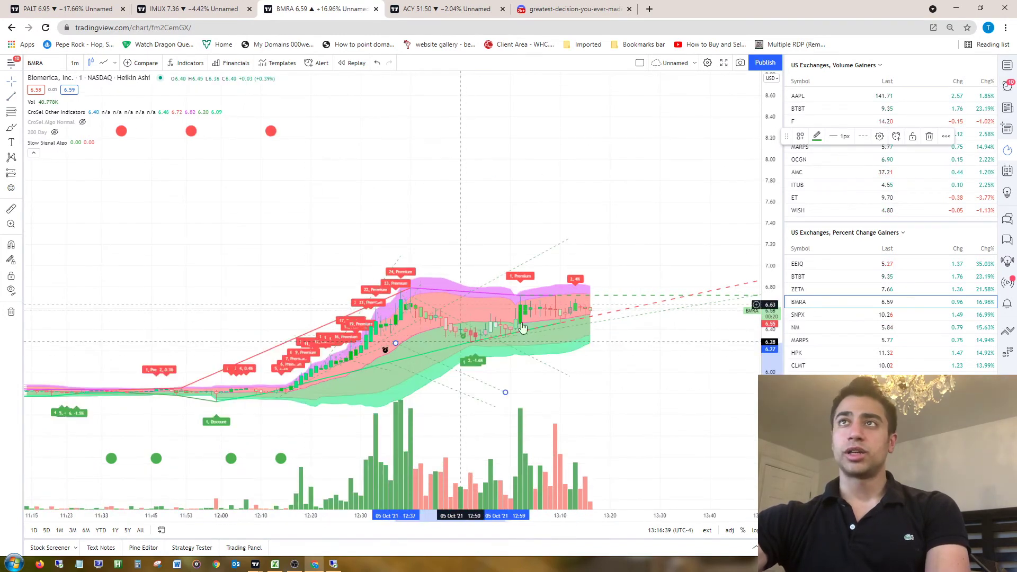
# Maximize Excel to read the Notes for rows 11–12, then restore it and park it at the right edge.
pyautogui.hotkey('alt', 'Tab')
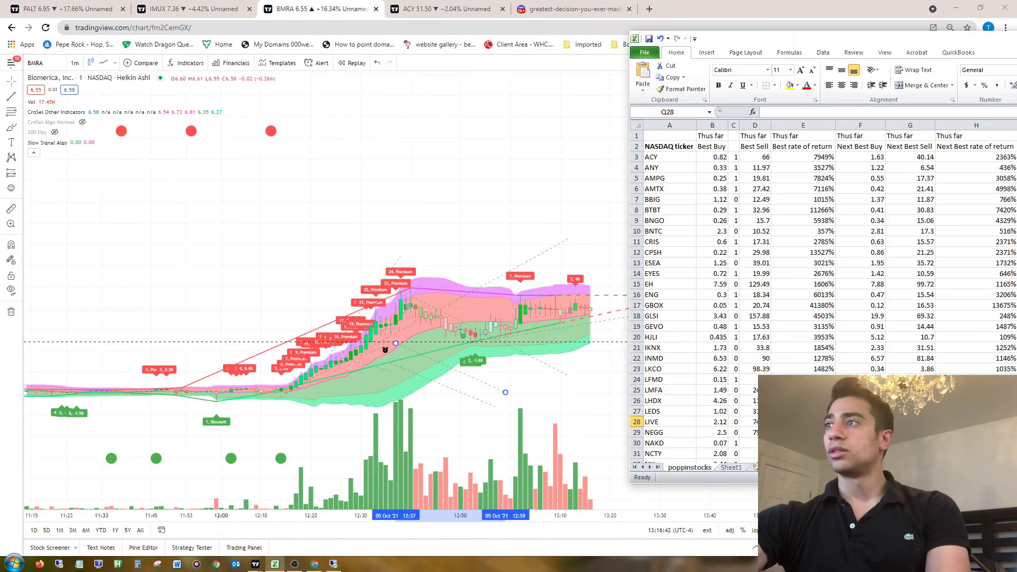
pyautogui.doubleClick(840, 42)
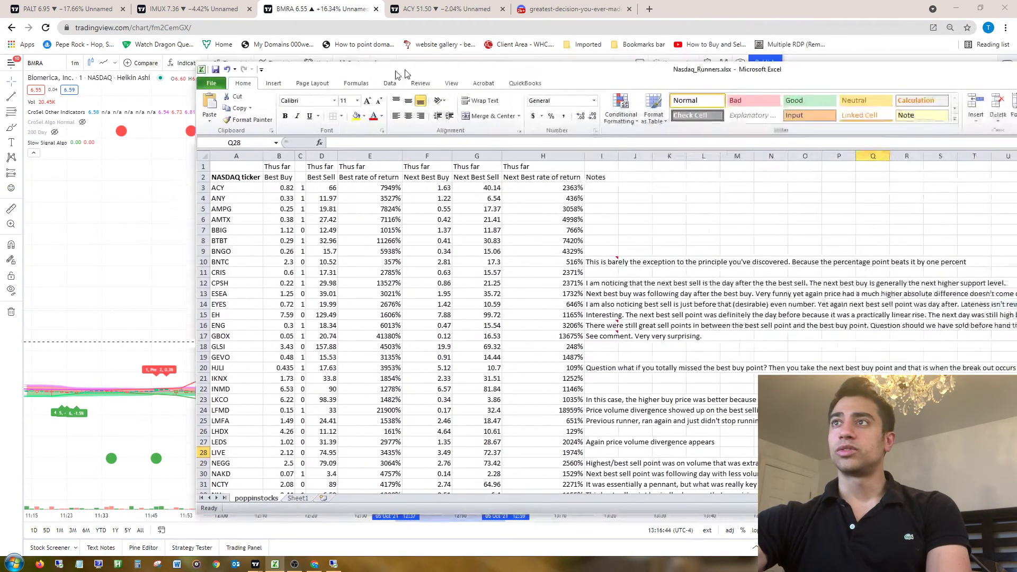
pyautogui.click(455, 326)
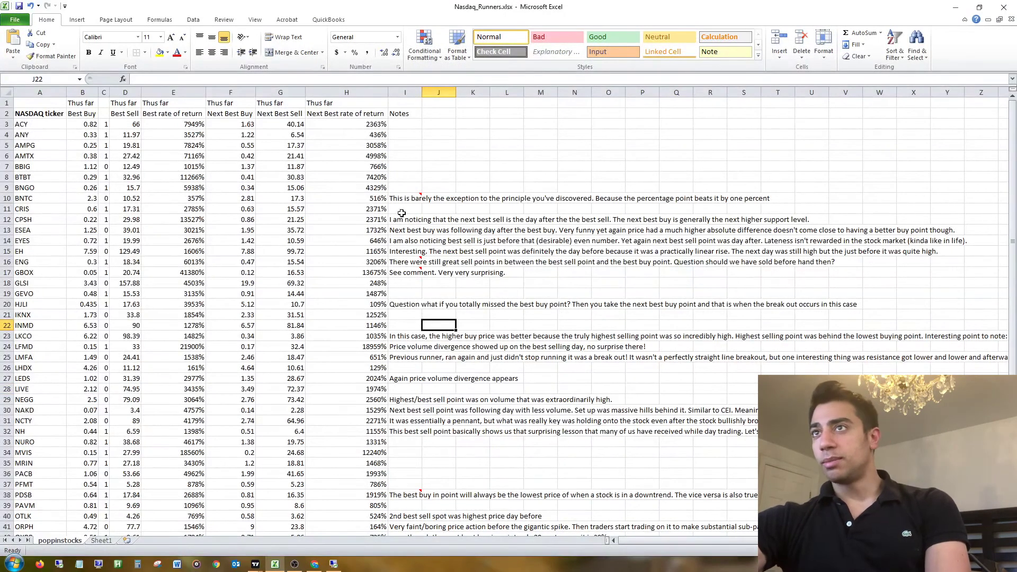
pyautogui.moveTo(402, 212); pyautogui.dragTo(839, 222)
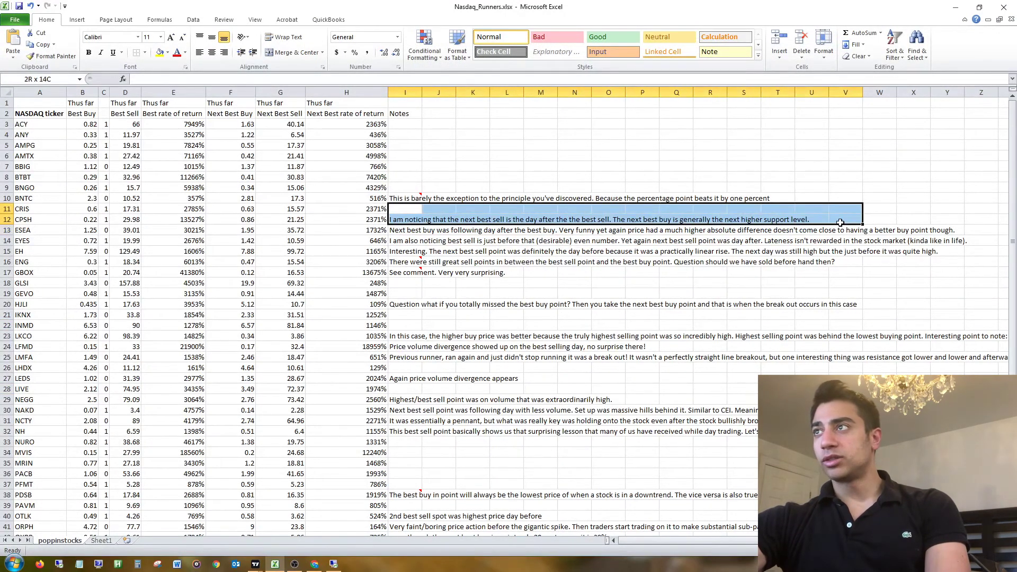
pyautogui.click(840, 223)
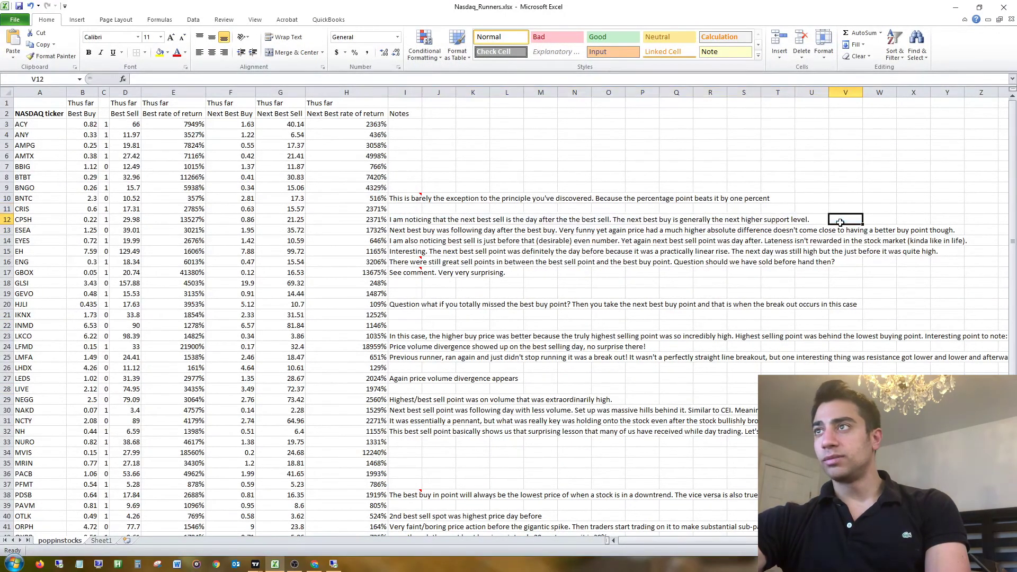
pyautogui.doubleClick(619, 11)
pyautogui.moveTo(596, 77); pyautogui.dragTo(1016, 67)
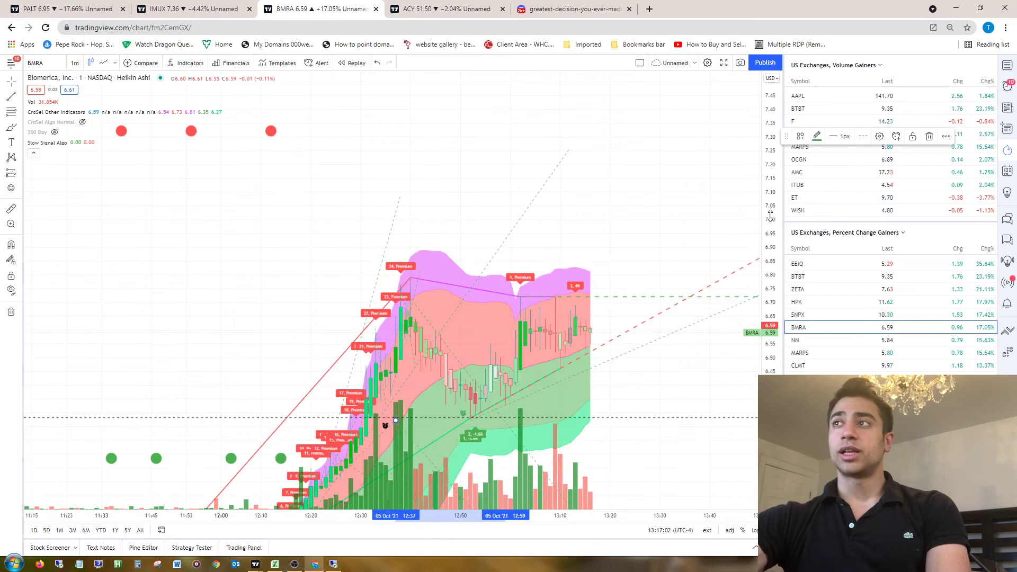
# Compress the BMRA price scale vertically, then return focus to the spreadsheet.
pyautogui.moveTo(773, 216); pyautogui.dragTo(773, 249)
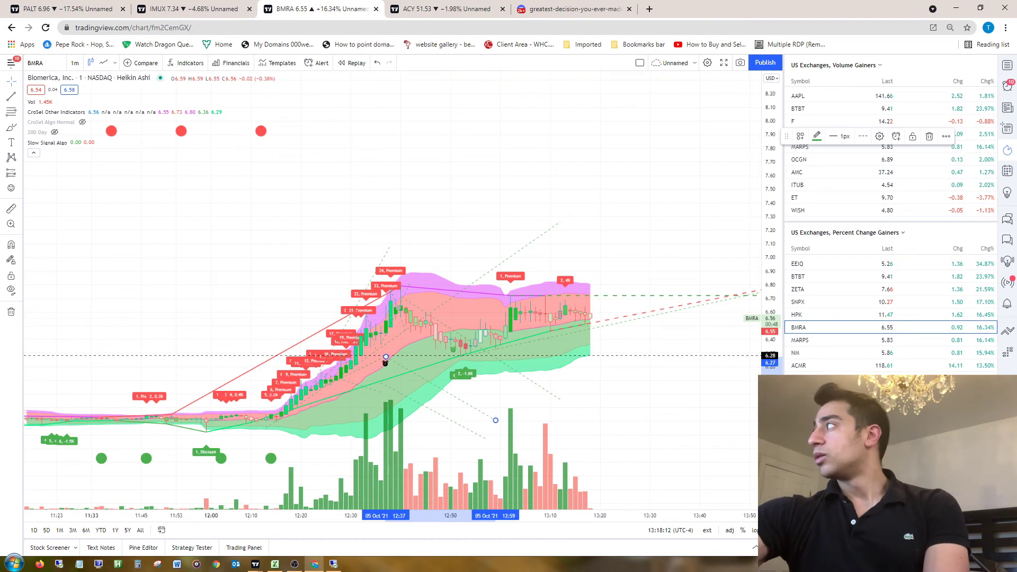
pyautogui.hotkey('alt', 'Tab')
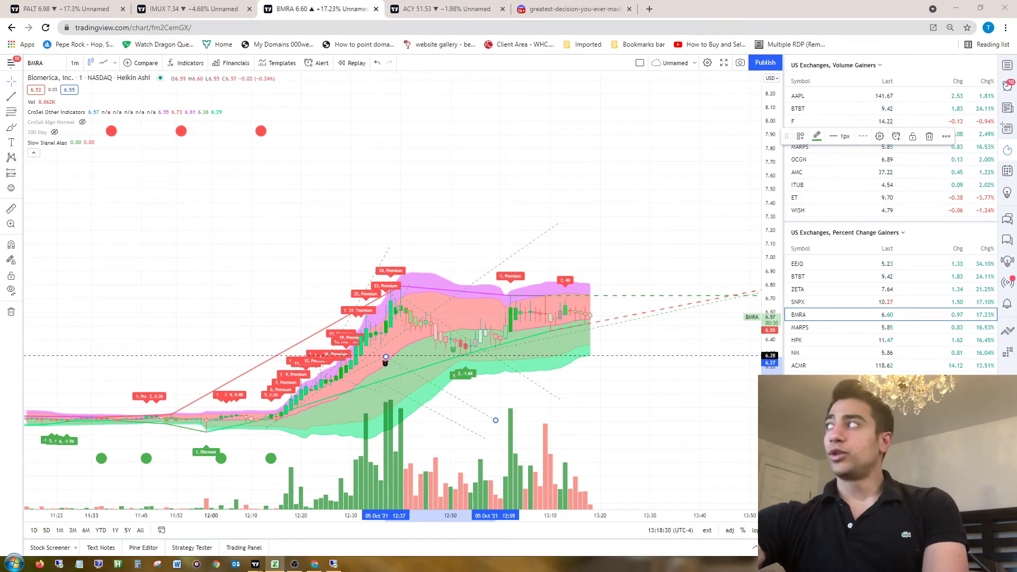
# Load the ENG monthly chart through symbol search on the ACY chart tab.
pyautogui.click(441, 9)
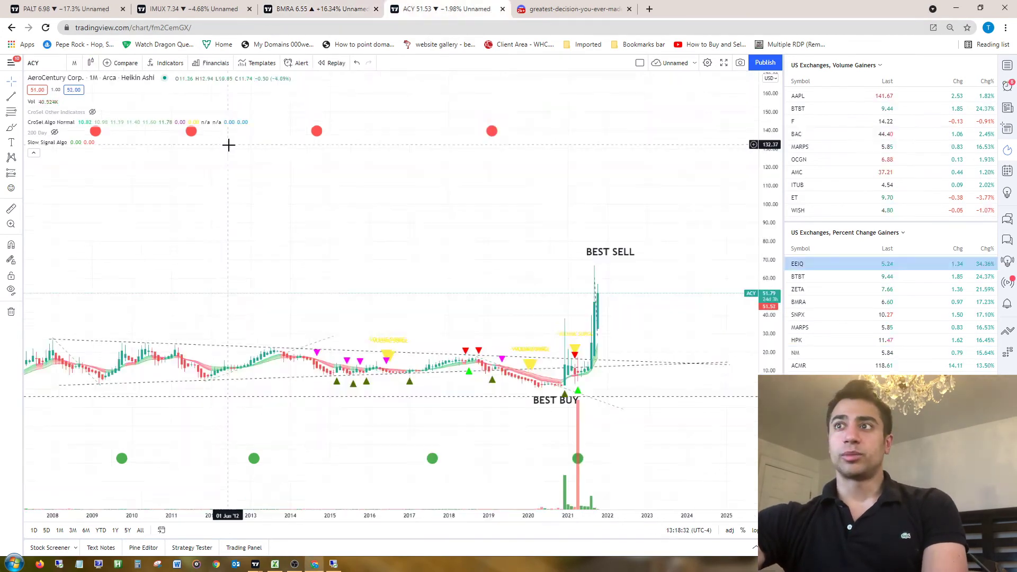
pyautogui.click(28, 67)
pyautogui.write('EN')
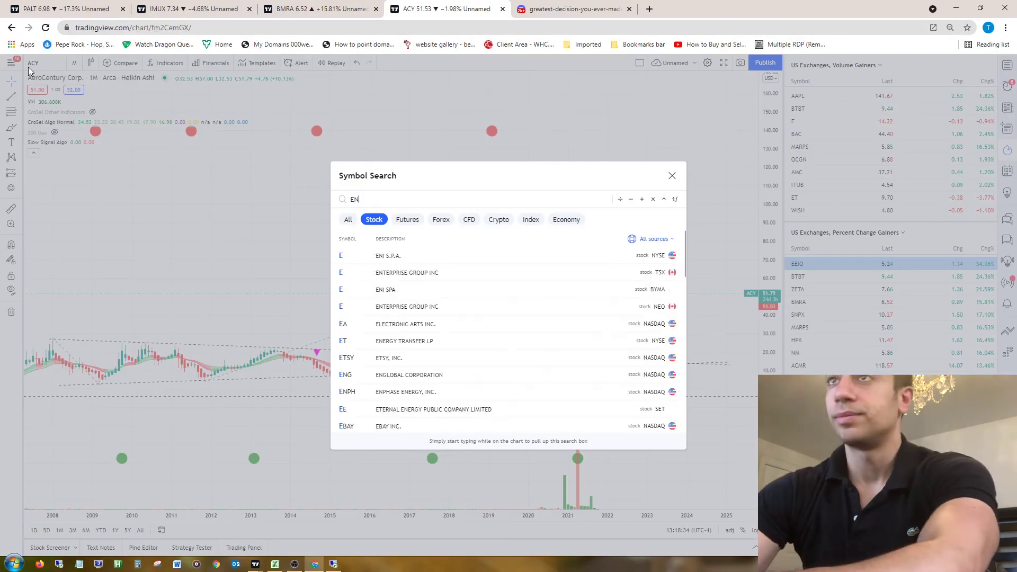
pyautogui.write('G')
pyautogui.press('Return')
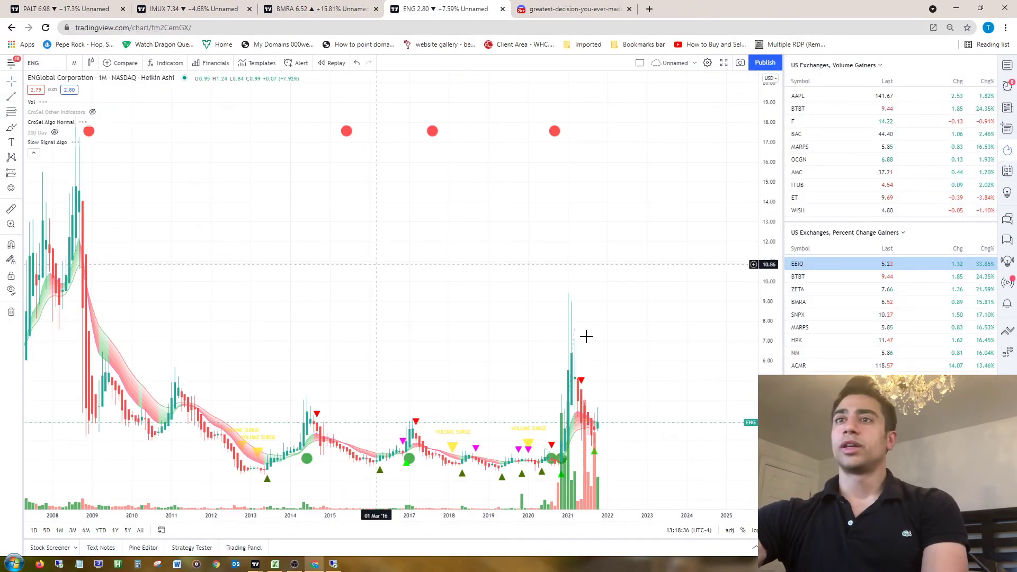
pyautogui.scroll(-5, 565, 365)
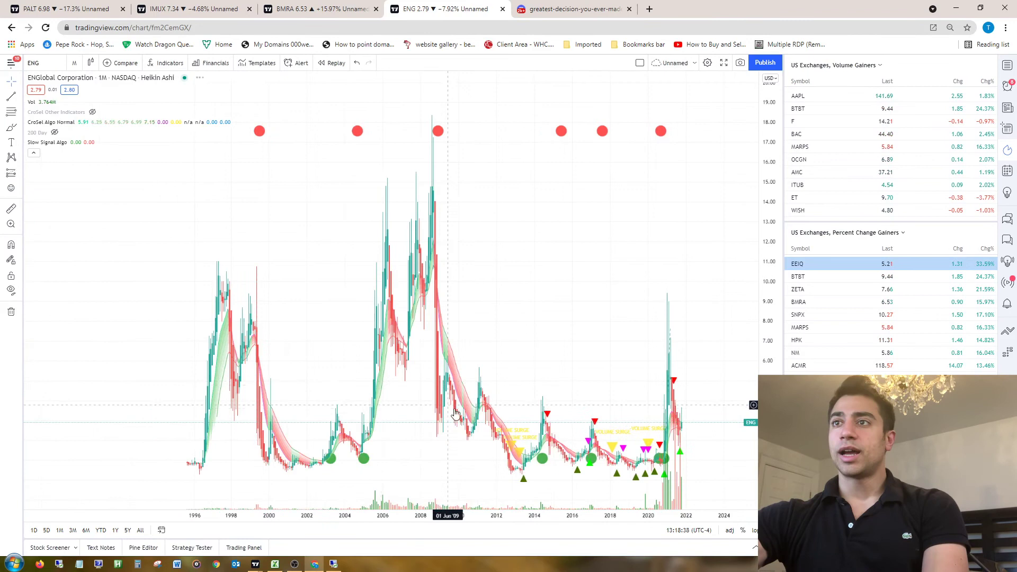
pyautogui.moveTo(454, 413); pyautogui.dragTo(404, 428)
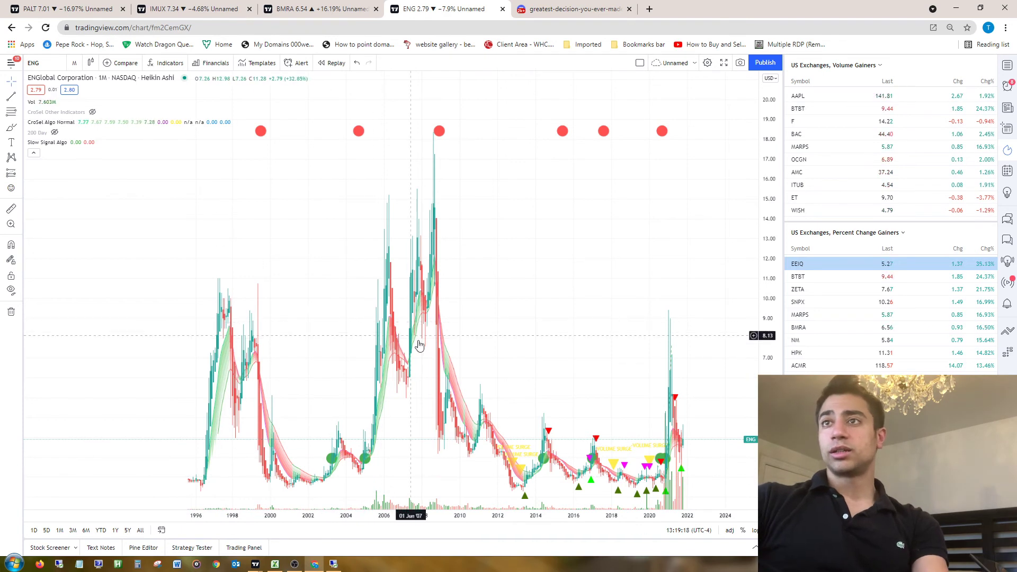
# Zoom and pan the ENG chart back so about 1997–2013 fills the view.
pyautogui.scroll(3, 452, 332)
pyautogui.scroll(2, 413, 392)
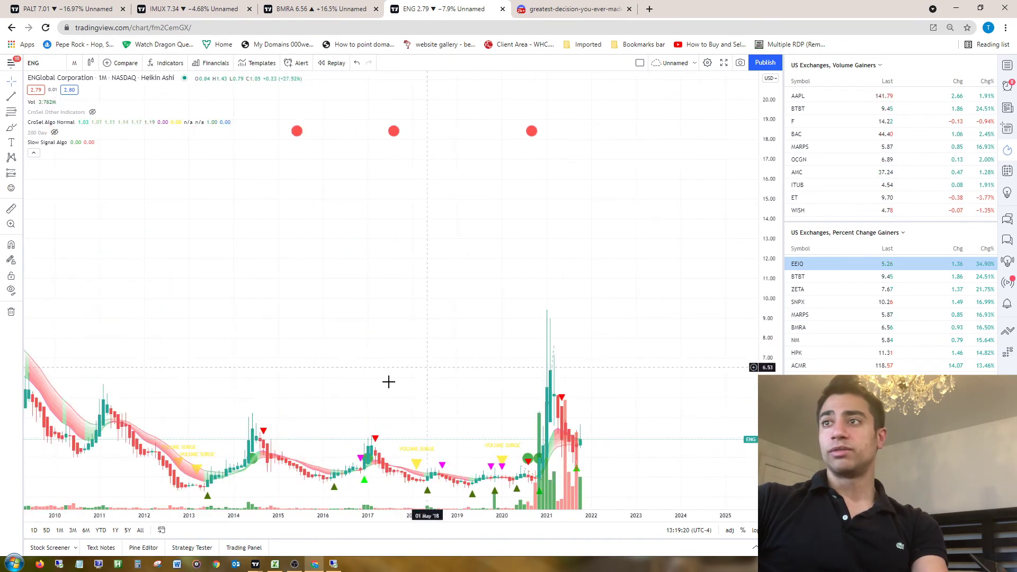
pyautogui.moveTo(389, 382); pyautogui.dragTo(683, 397)
pyautogui.scroll(-3, 389, 383)
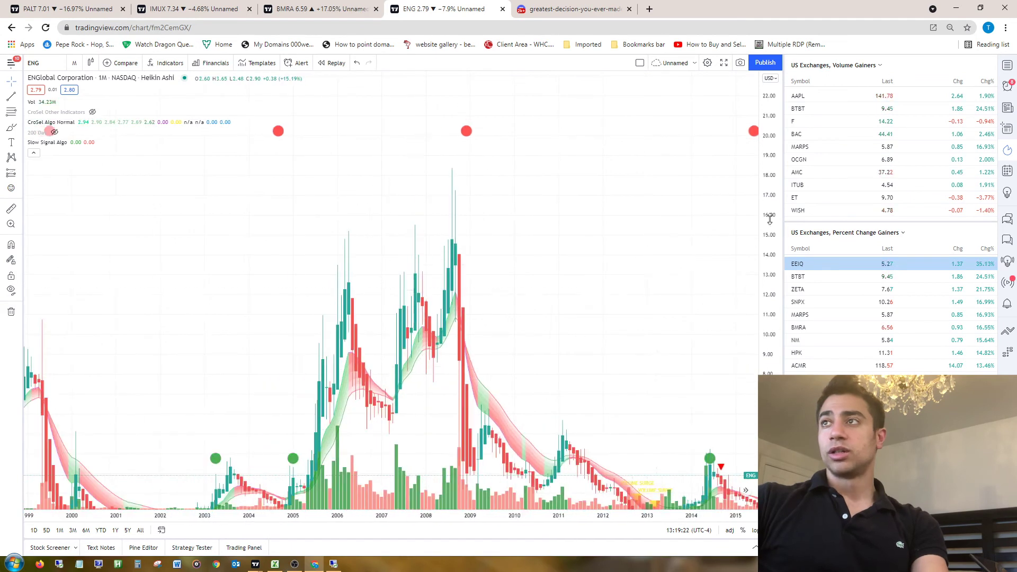
pyautogui.scroll(3, 325, 398)
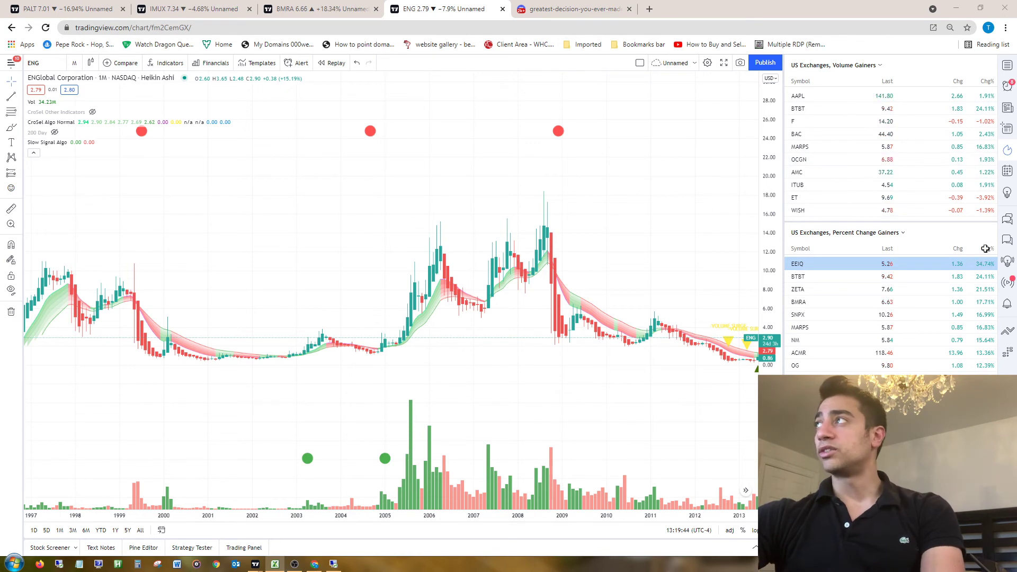
# Move the Excel returns window left and scroll up to row 1 of the table.
pyautogui.hotkey('alt', 'Tab')
pyautogui.moveTo(846, 138); pyautogui.dragTo(677, 84)
pyautogui.click(677, 497)
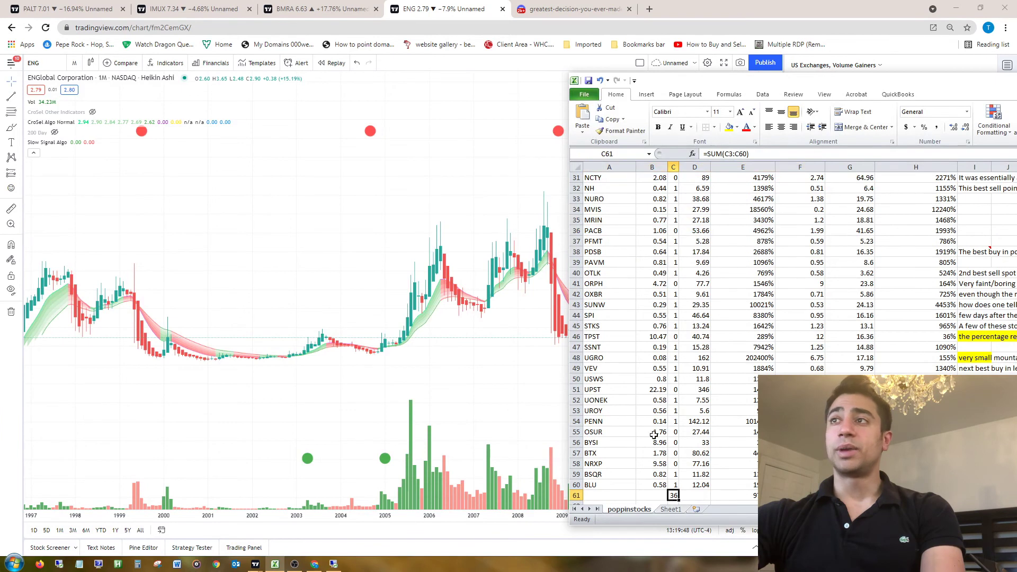
pyautogui.scroll(10, 647, 401)
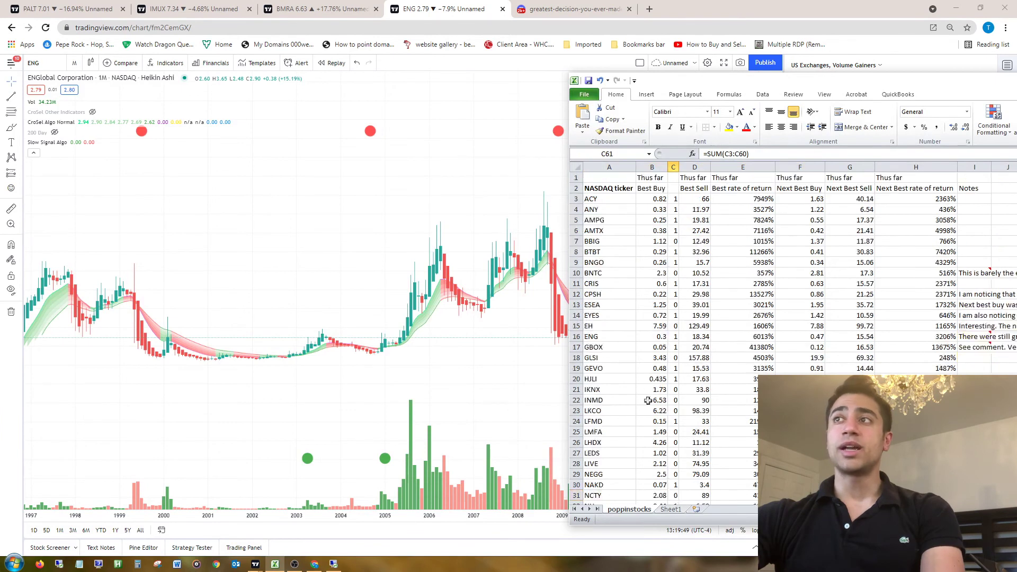
# Zoom the ENG chart out to its full 1996–2021 history, leaving the ticker unchanged.
pyautogui.click(517, 290)
pyautogui.scroll(-1, 582, 302)
pyautogui.scroll(-5, 594, 315)
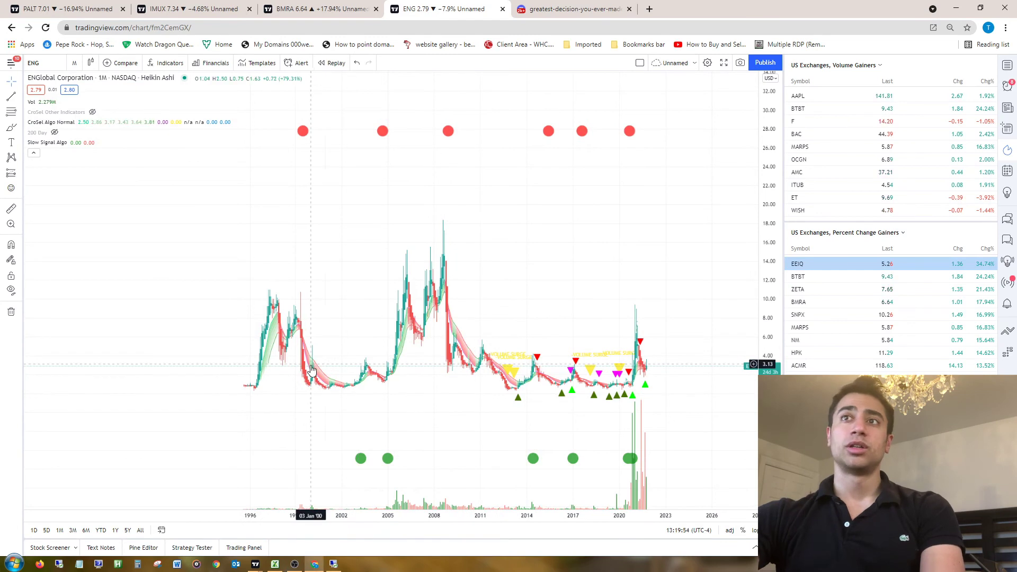
pyautogui.scroll(3, 320, 442)
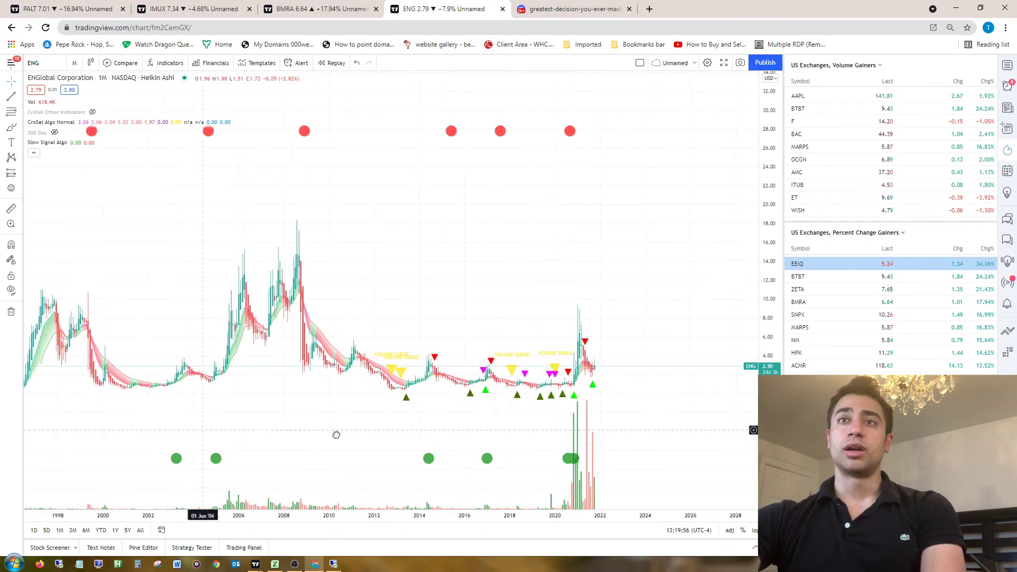
pyautogui.moveTo(336, 435); pyautogui.dragTo(573, 470)
pyautogui.scroll(3, 575, 468)
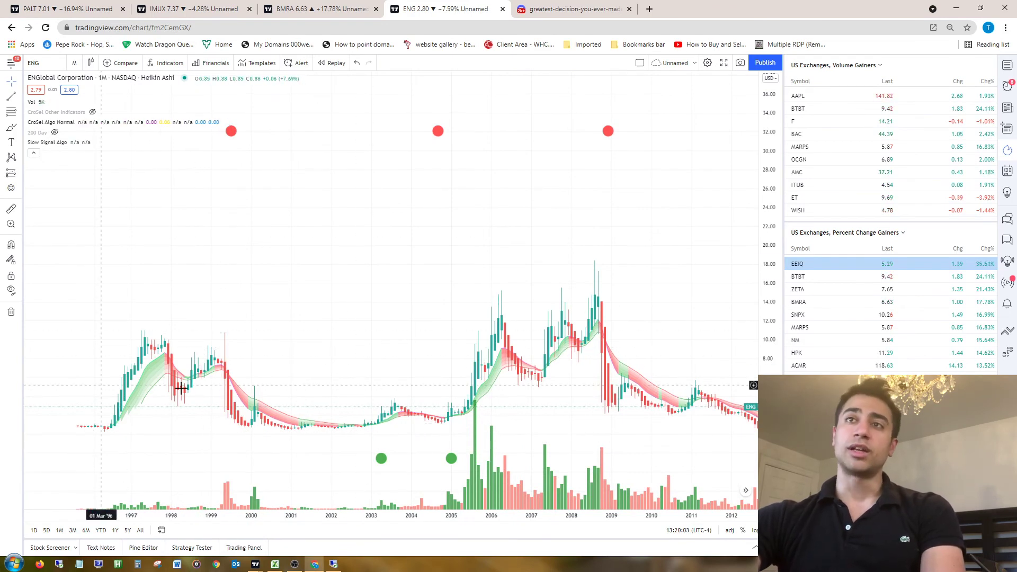
pyautogui.click(45, 61)
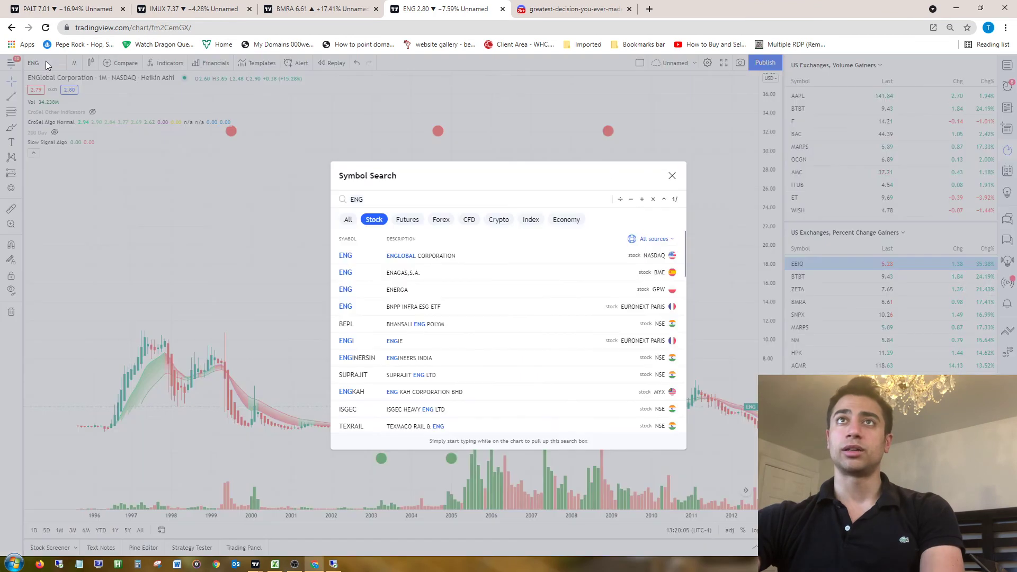
pyautogui.click(672, 175)
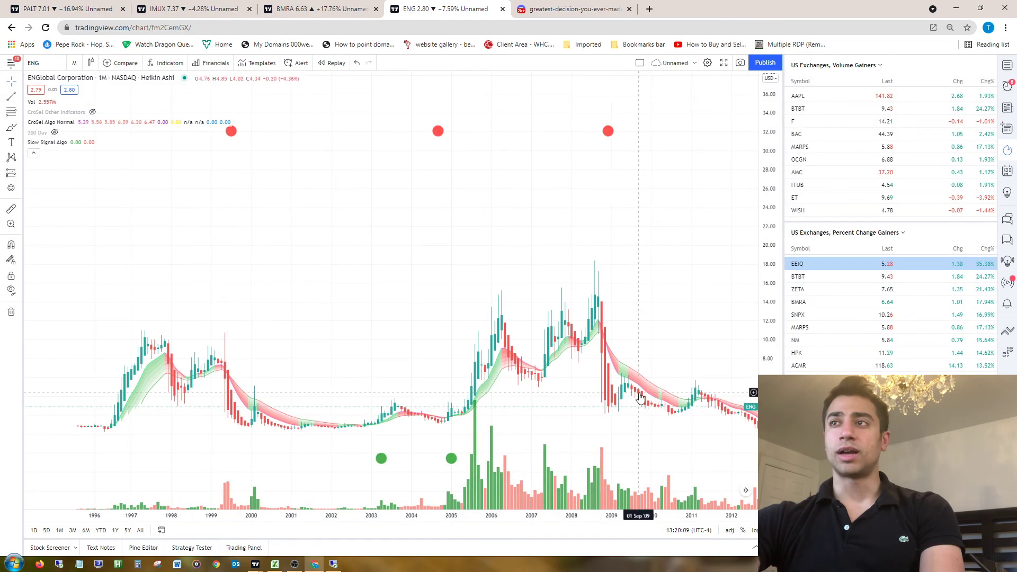
pyautogui.scroll(-6, 672, 427)
pyautogui.moveTo(539, 415); pyautogui.dragTo(371, 412)
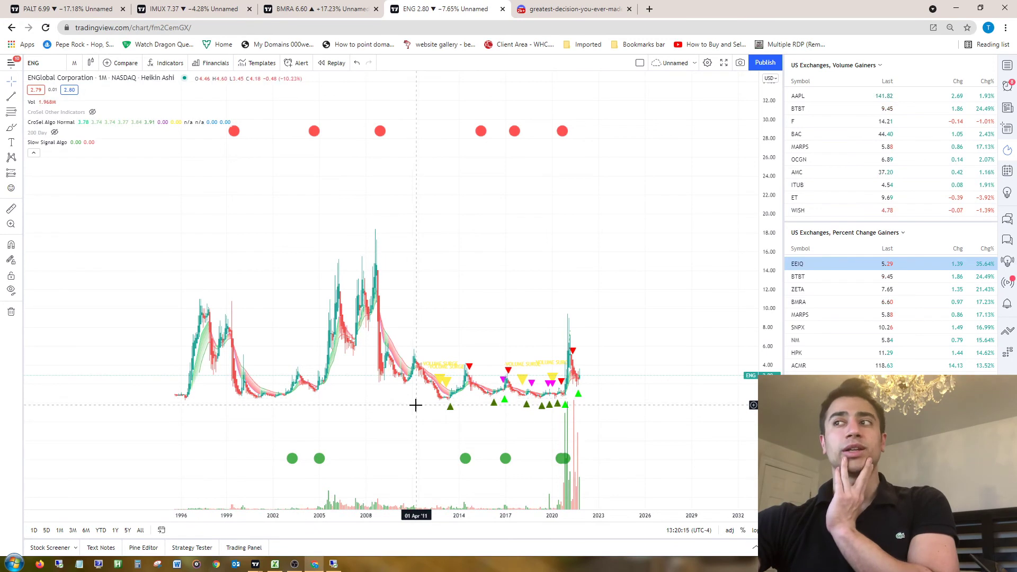
# Load the ORPH chart (typed 'oprh') and centre the June 2021 spike.
pyautogui.click(47, 63)
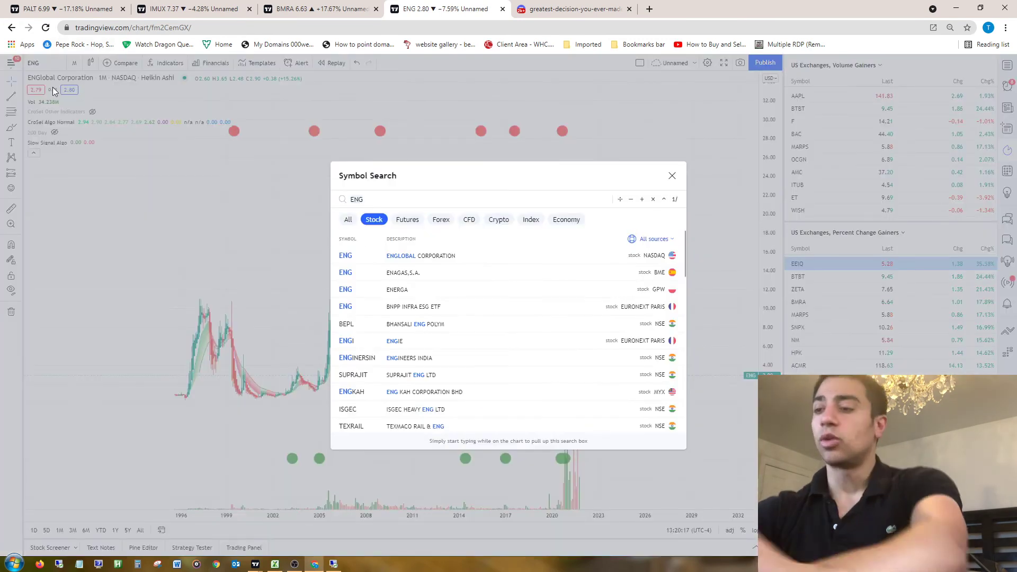
pyautogui.write('opr')
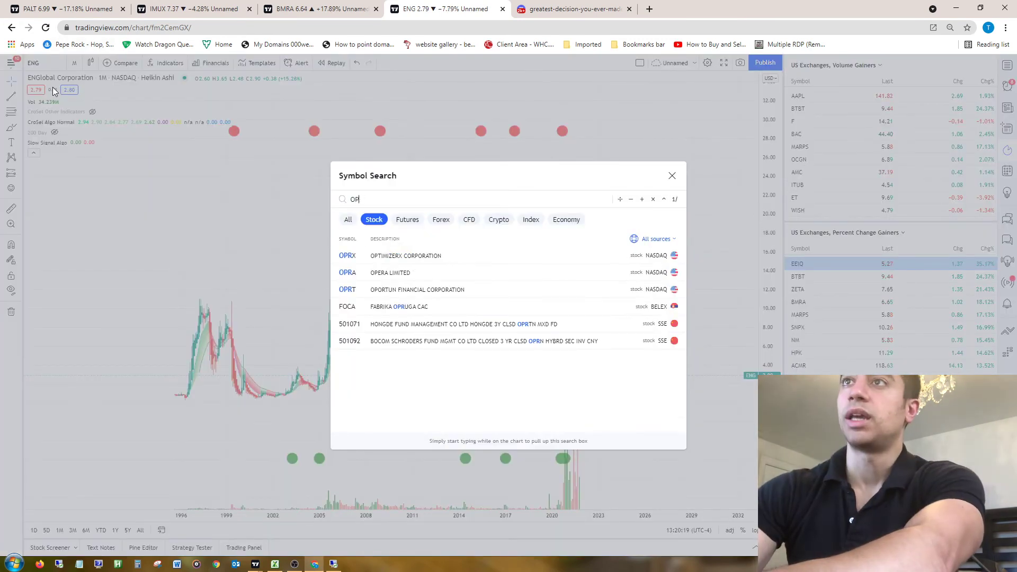
pyautogui.write('h')
pyautogui.press('Return')
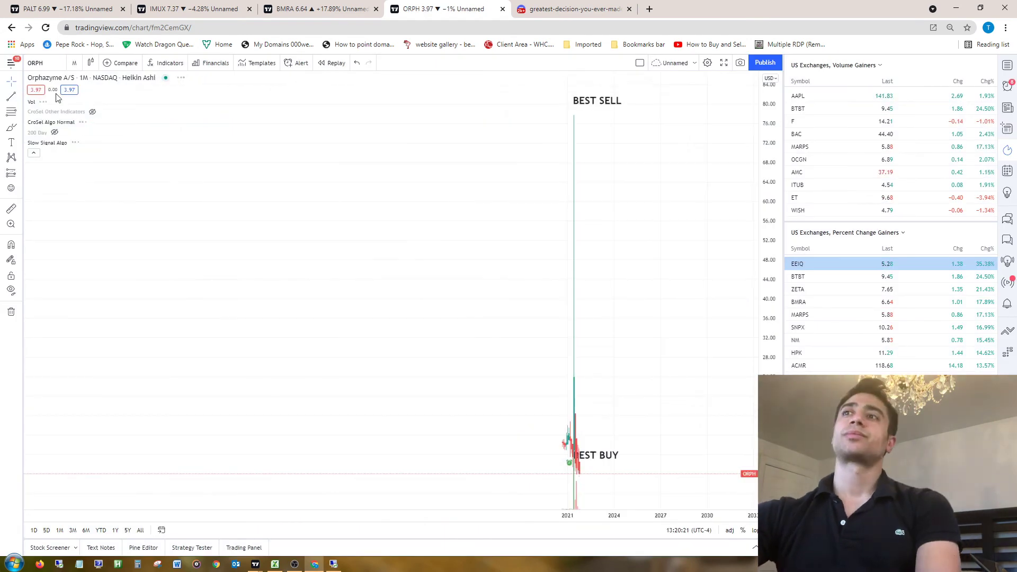
pyautogui.moveTo(529, 322); pyautogui.dragTo(349, 297)
pyautogui.scroll(5, 477, 297)
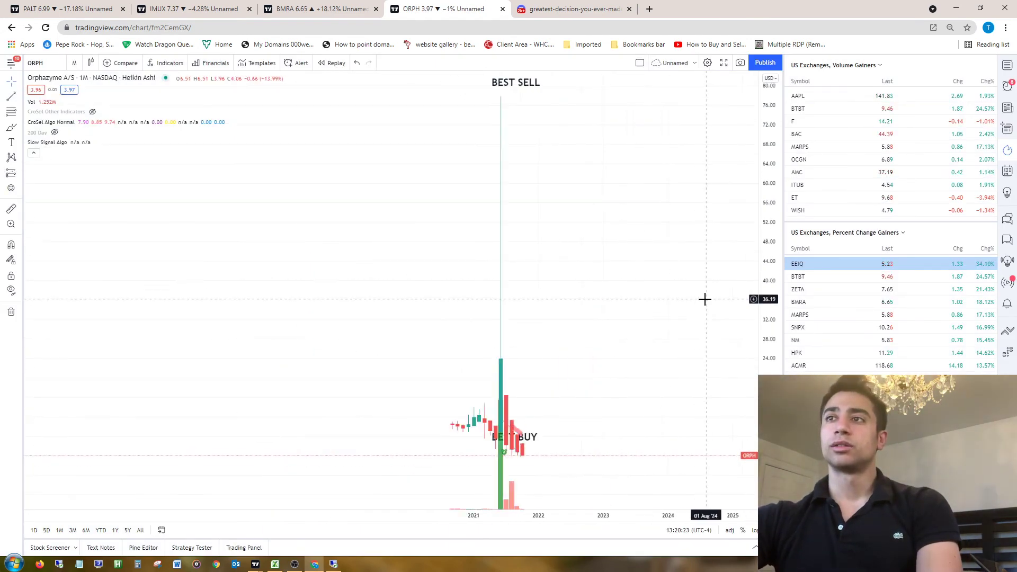
pyautogui.moveTo(703, 297); pyautogui.dragTo(566, 373)
pyautogui.scroll(3, 530, 365)
pyautogui.moveTo(500, 356); pyautogui.dragTo(627, 370)
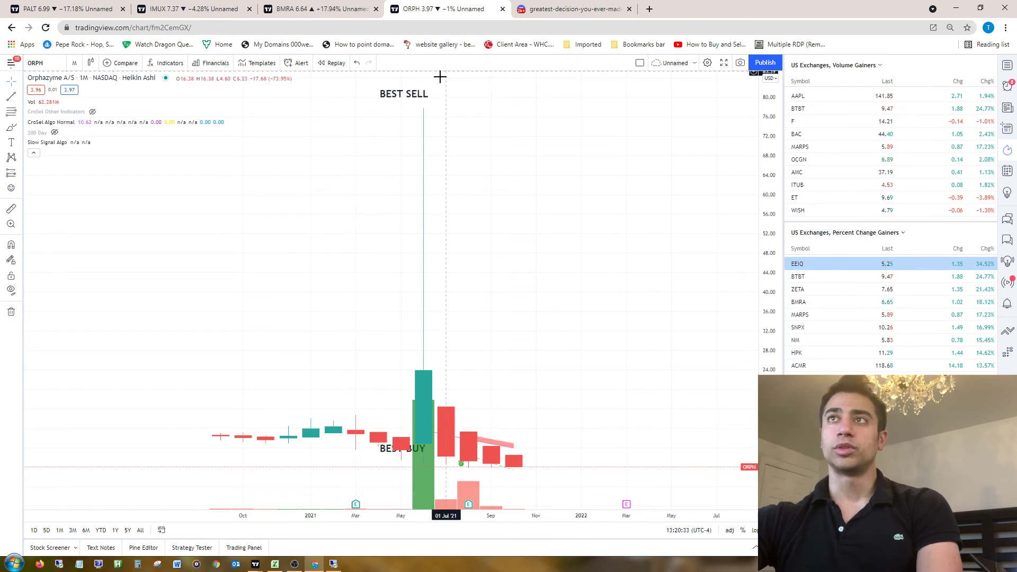
pyautogui.scroll(3, 499, 345)
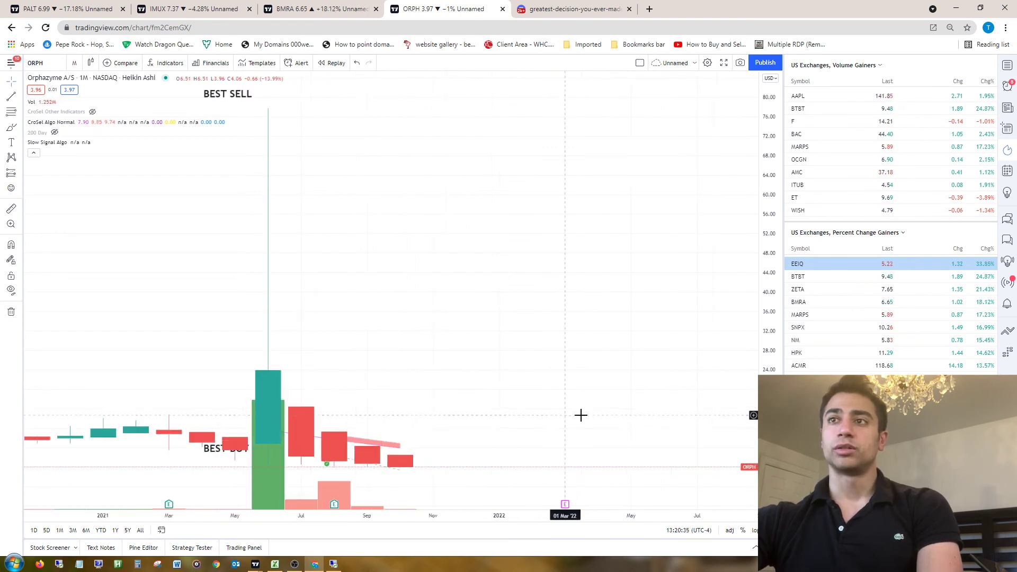
pyautogui.moveTo(442, 338); pyautogui.dragTo(847, 403)
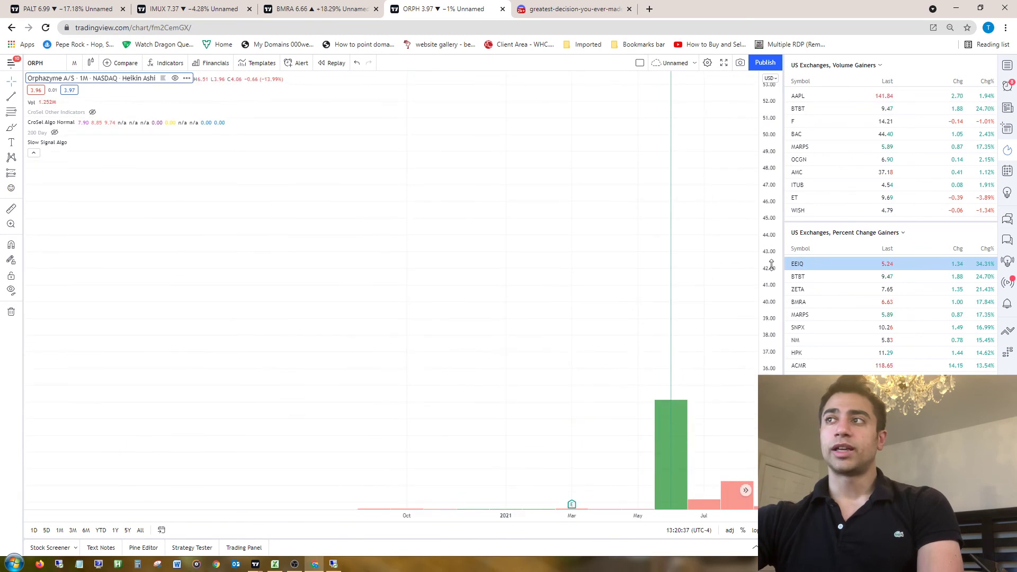
pyautogui.moveTo(670, 317); pyautogui.dragTo(479, 317)
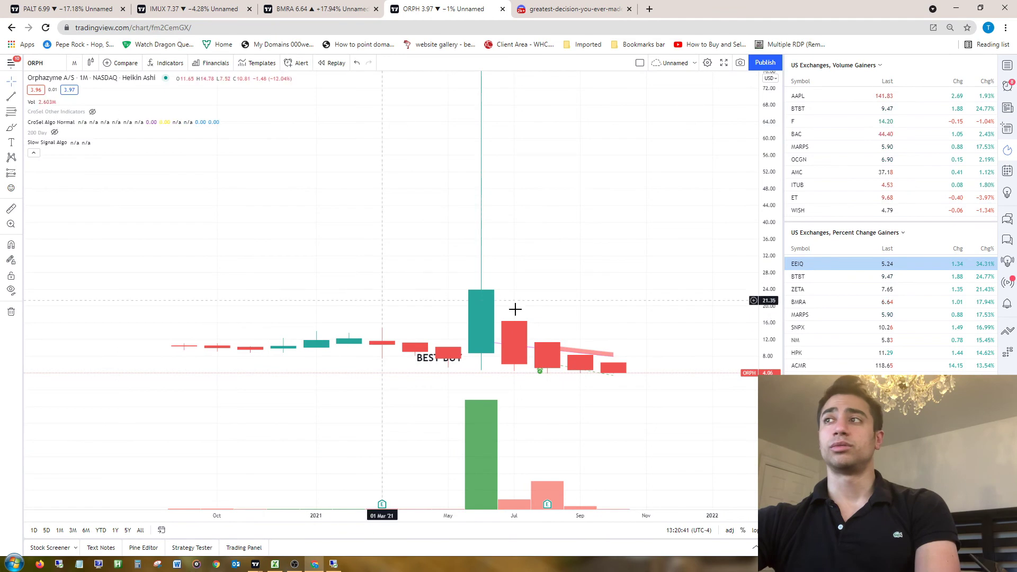
# Auto-fit the price scale to show the BEST SELL near 80 above the BEST BUY near 7.
pyautogui.hotkey('alt', 'Tab')
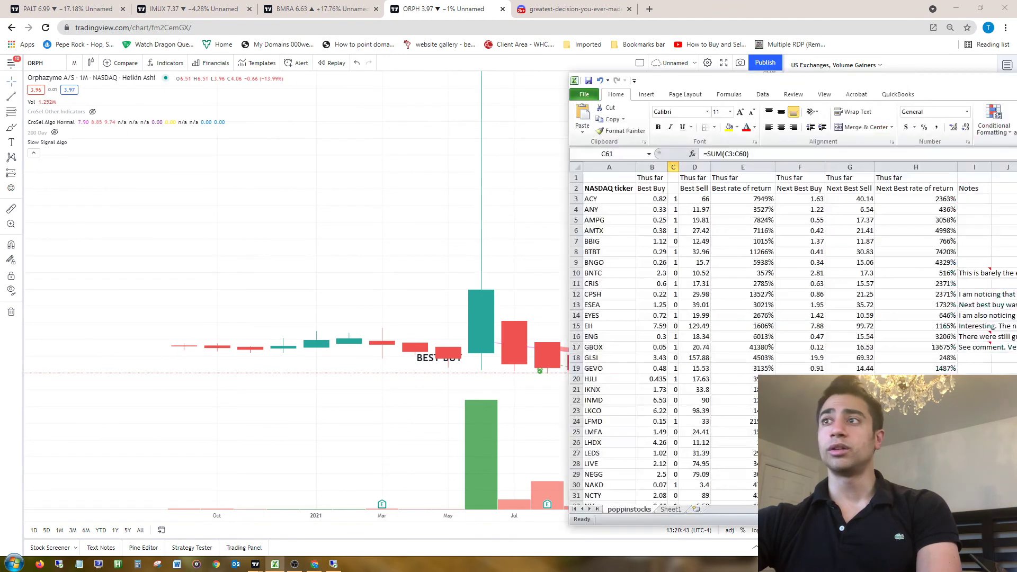
pyautogui.click(563, 442)
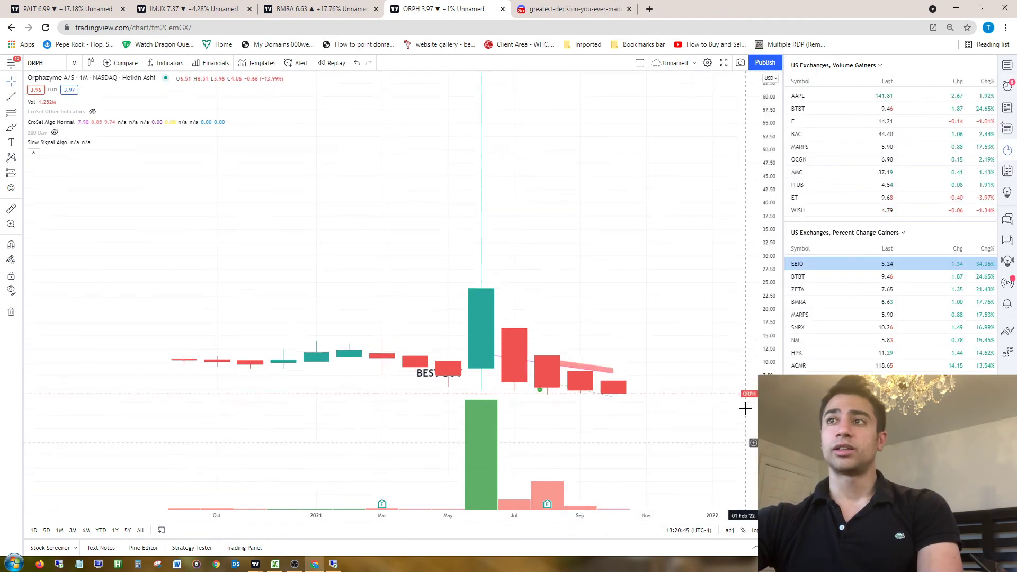
pyautogui.scroll(3, 653, 325)
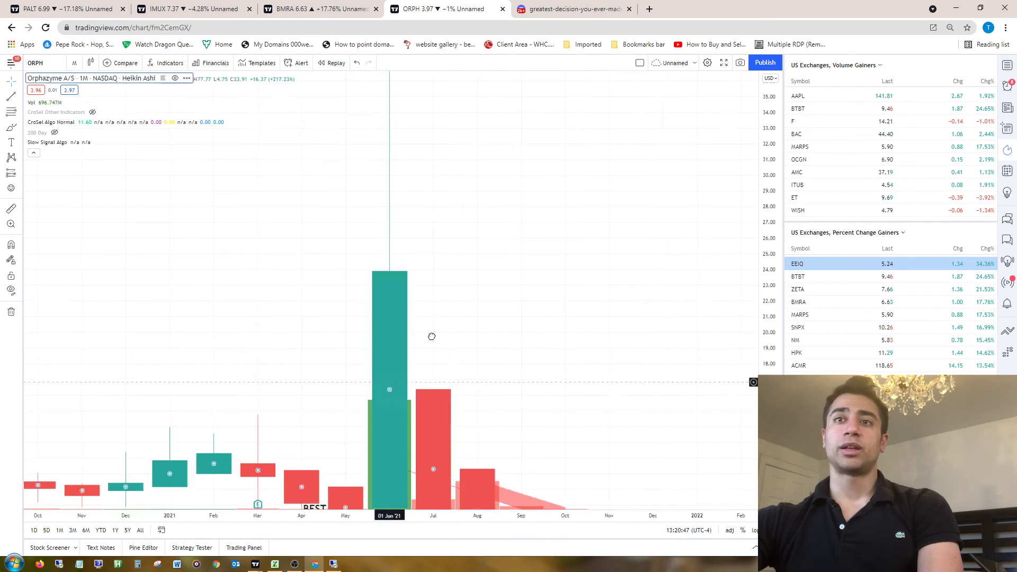
pyautogui.scroll(-2, 385, 304)
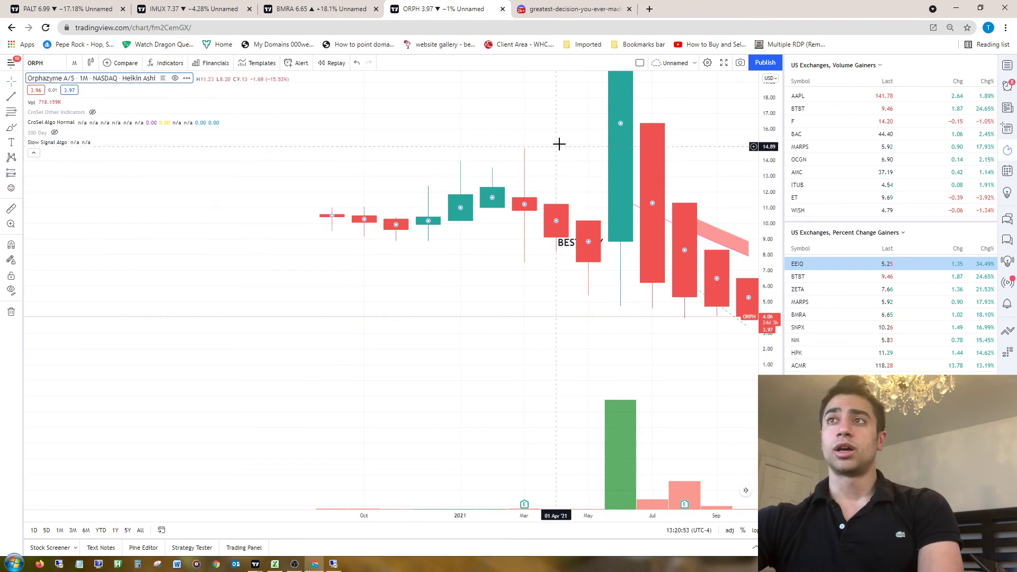
pyautogui.moveTo(499, 295); pyautogui.dragTo(471, 344)
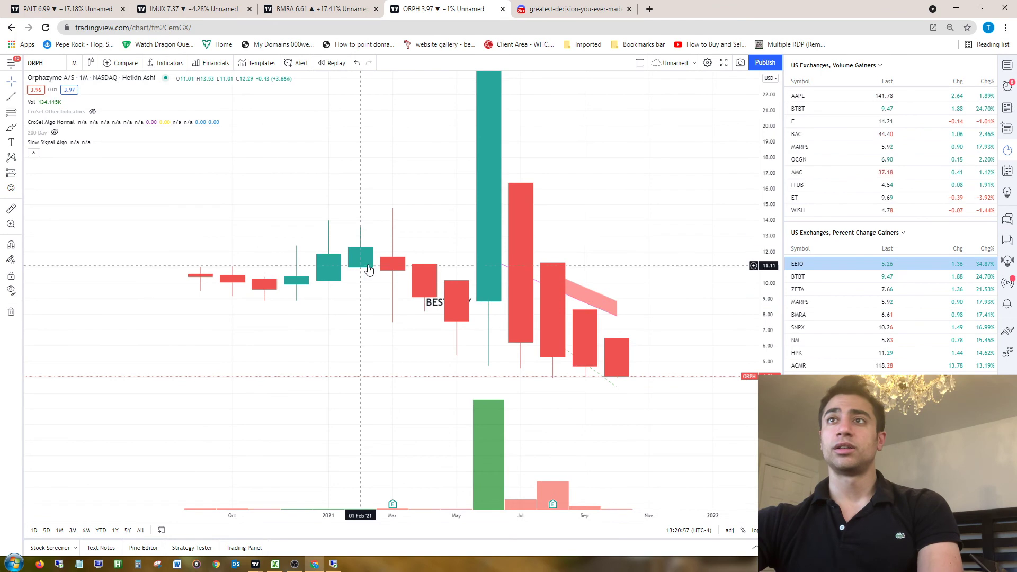
pyautogui.moveTo(309, 248); pyautogui.dragTo(297, 425)
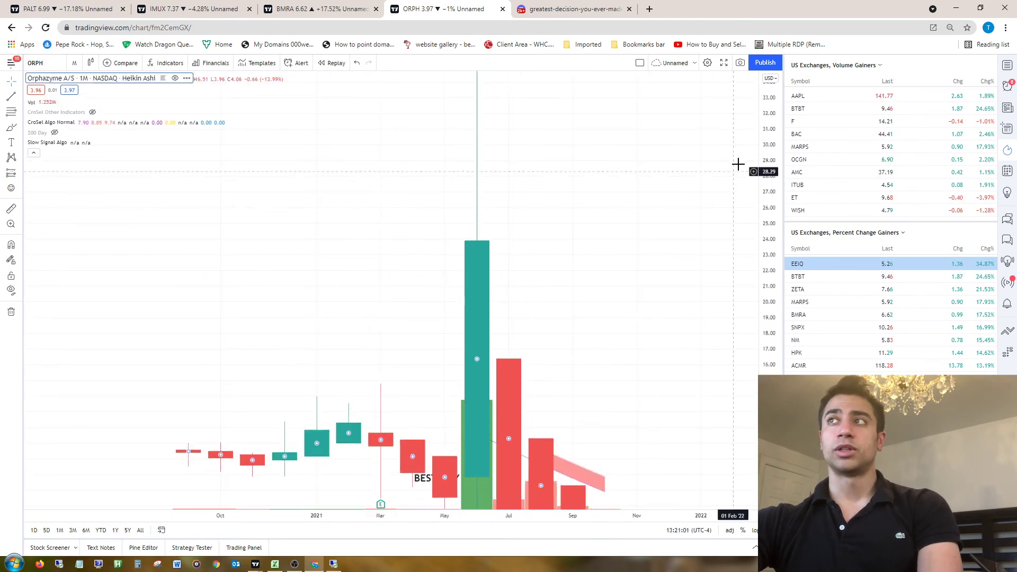
pyautogui.doubleClick(765, 124)
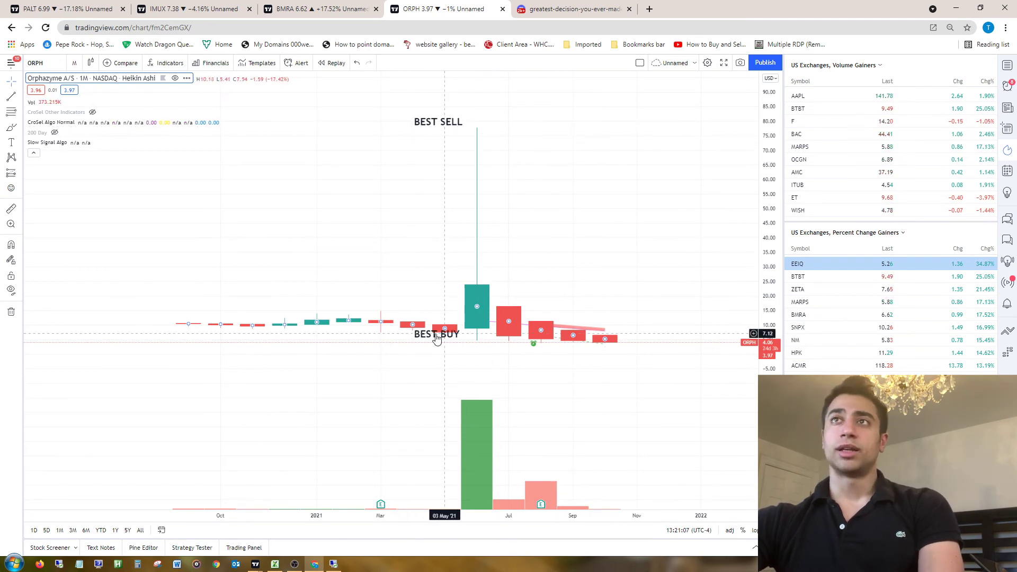
# Bring up the live BMRA 1-minute chart and frame the recent price action.
pyautogui.click(312, 17)
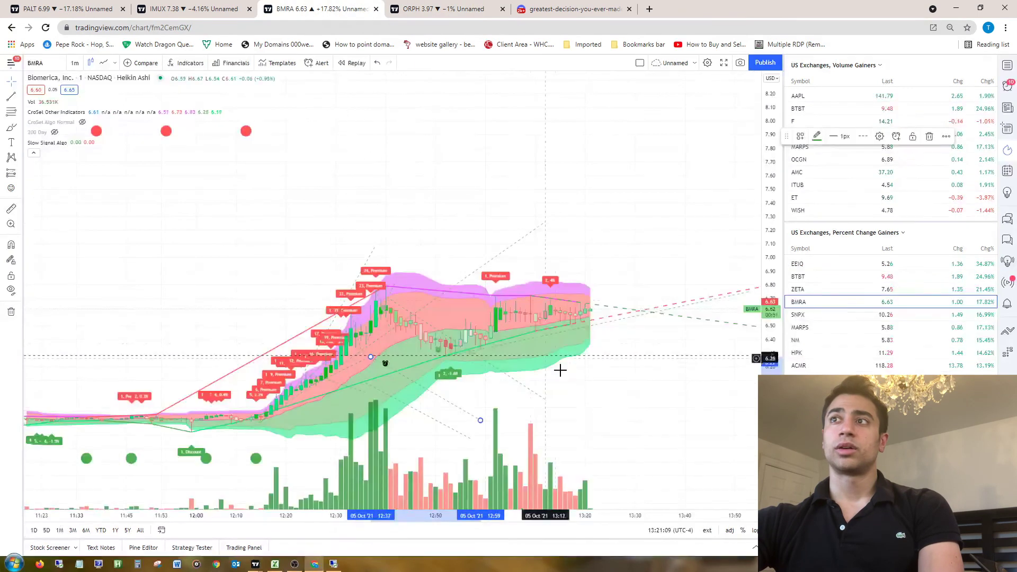
pyautogui.moveTo(564, 412); pyautogui.dragTo(559, 412)
pyautogui.scroll(2, 558, 412)
pyautogui.scroll(2, 625, 402)
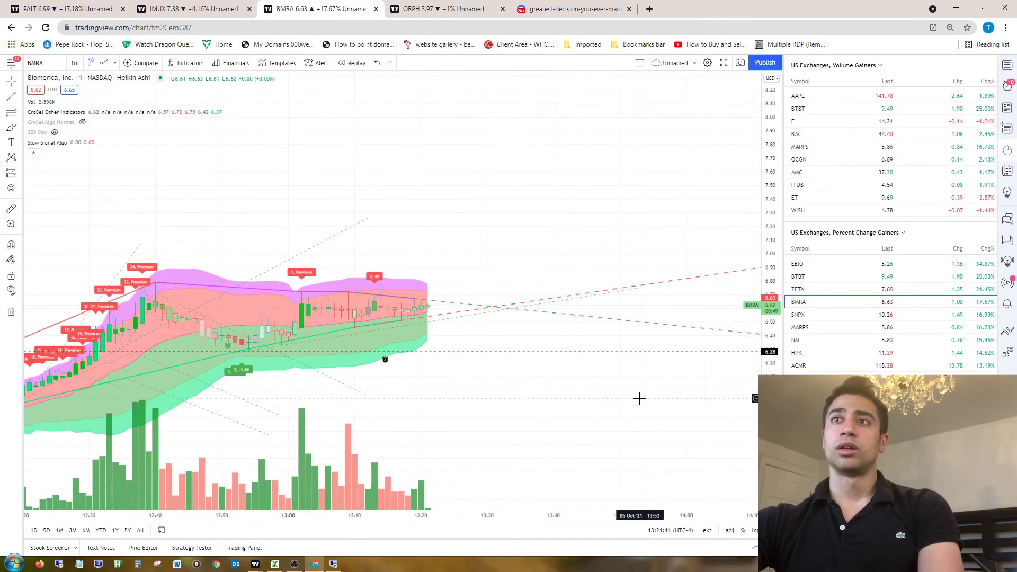
pyautogui.moveTo(774, 492); pyautogui.dragTo(749, 428)
pyautogui.scroll(-3, 706, 263)
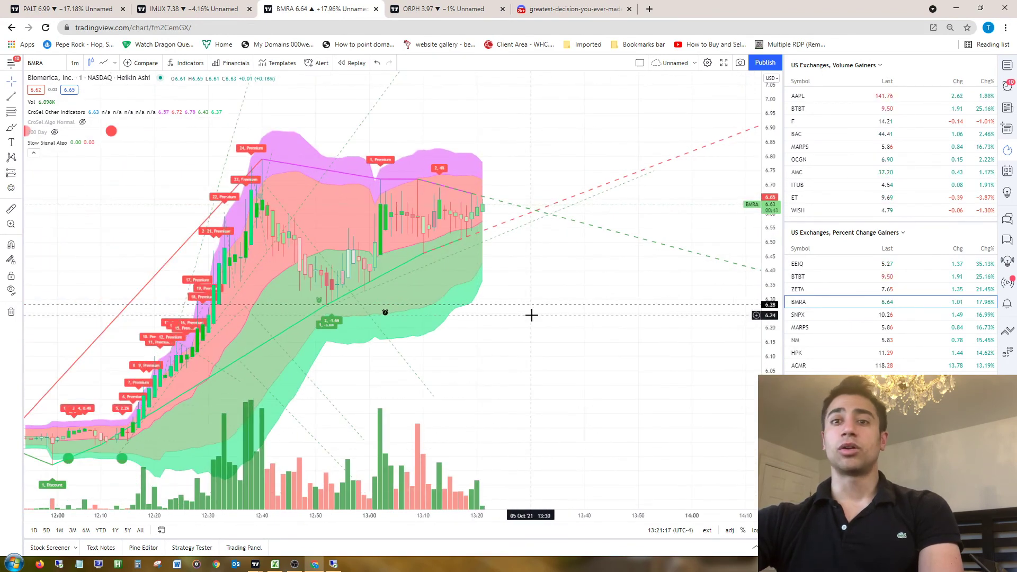
# Draw a trend line from the 24 Premium peak to a point right of the latest candles.
pyautogui.click(16, 85)
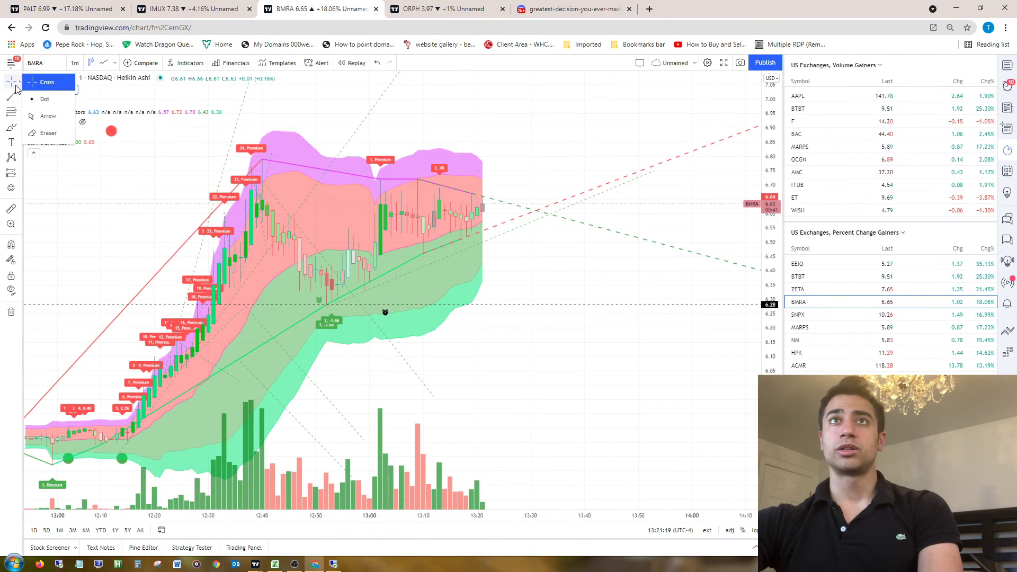
pyautogui.click(9, 98)
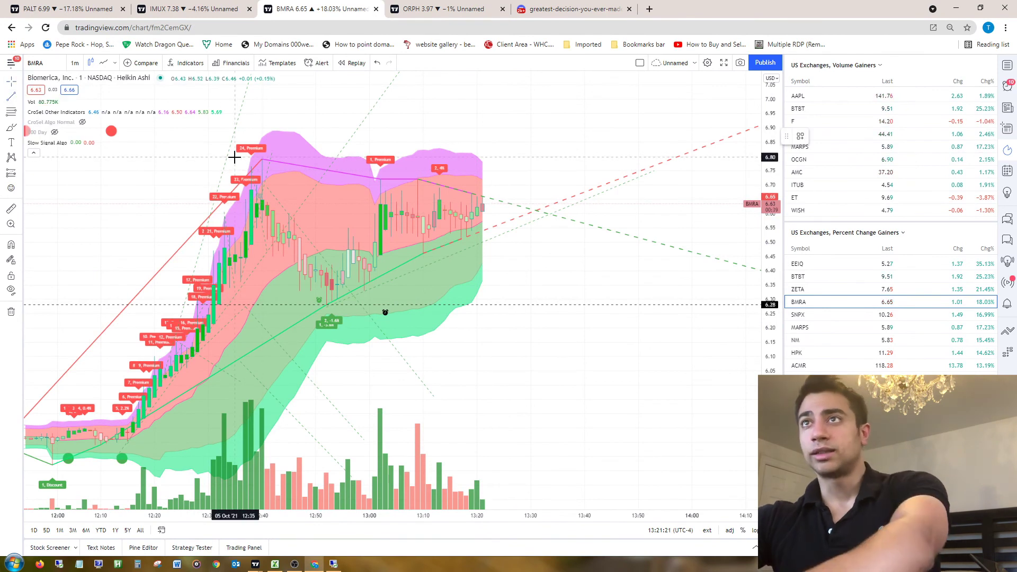
pyautogui.click(262, 158)
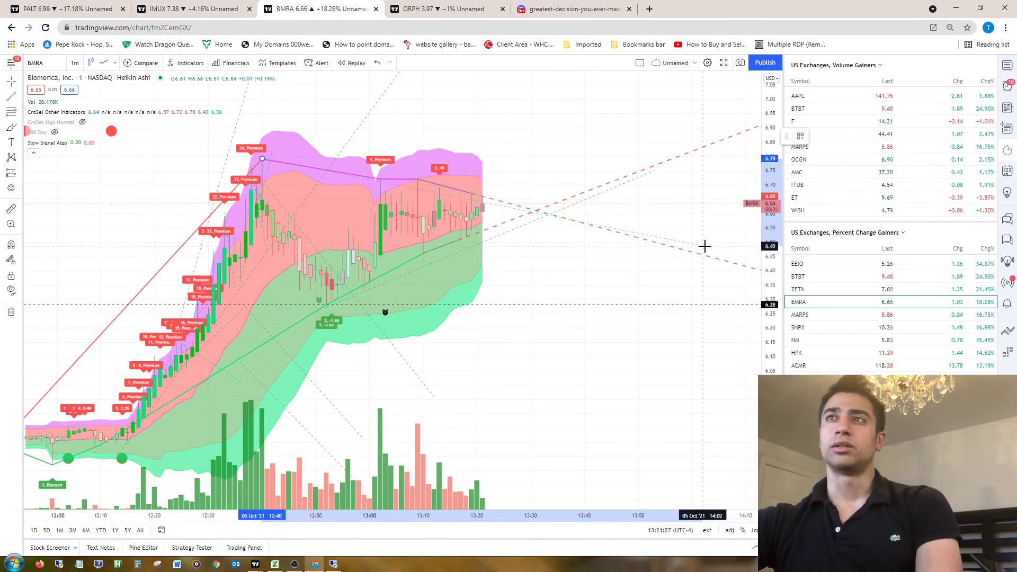
pyautogui.click(696, 232)
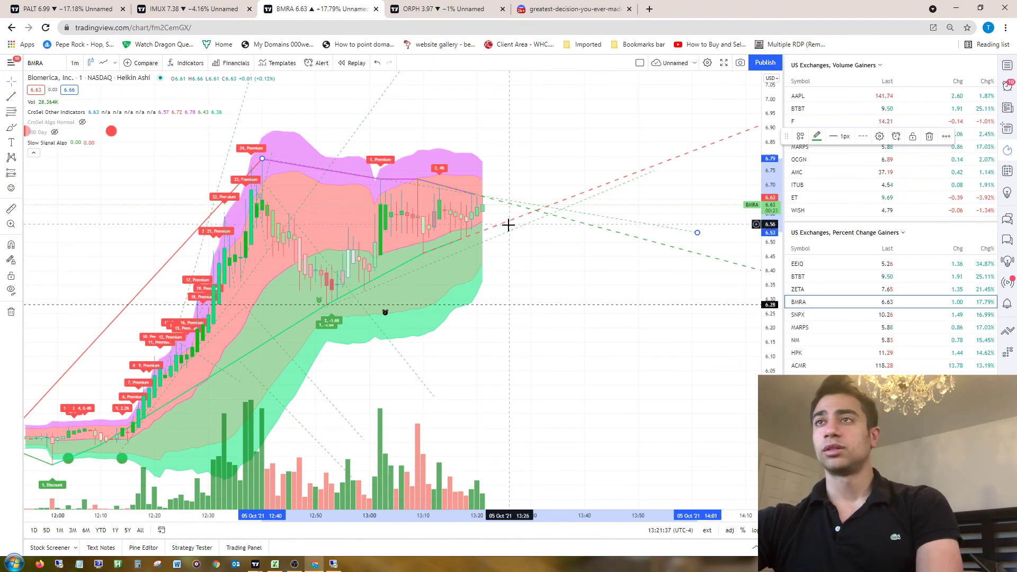
pyautogui.scroll(-3, 546, 291)
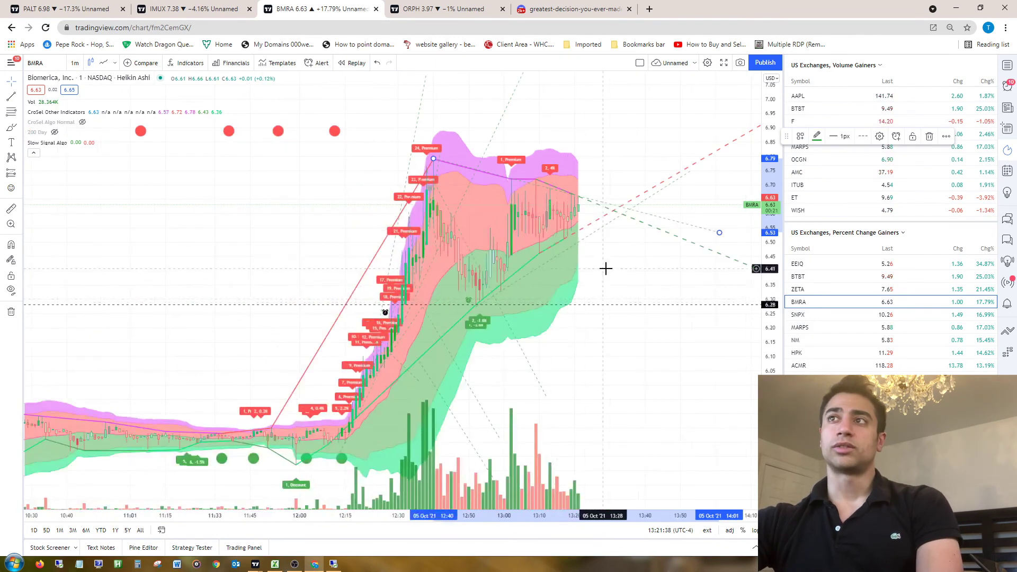
pyautogui.scroll(3, 595, 308)
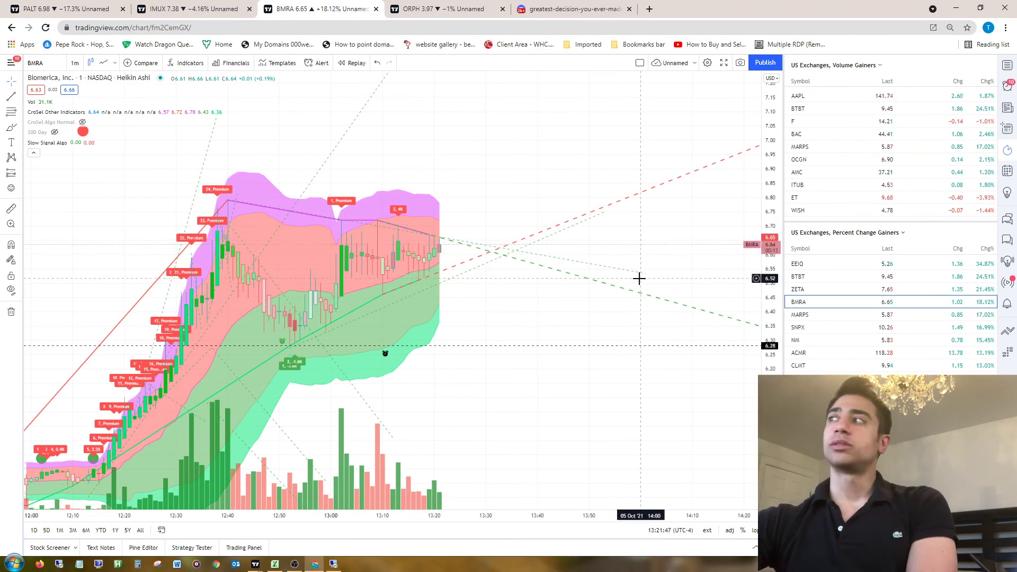
# Switch to the Nasdaq_Runners workbook and select the Best rate of return values in column E.
pyautogui.hotkey('alt', 'Tab')
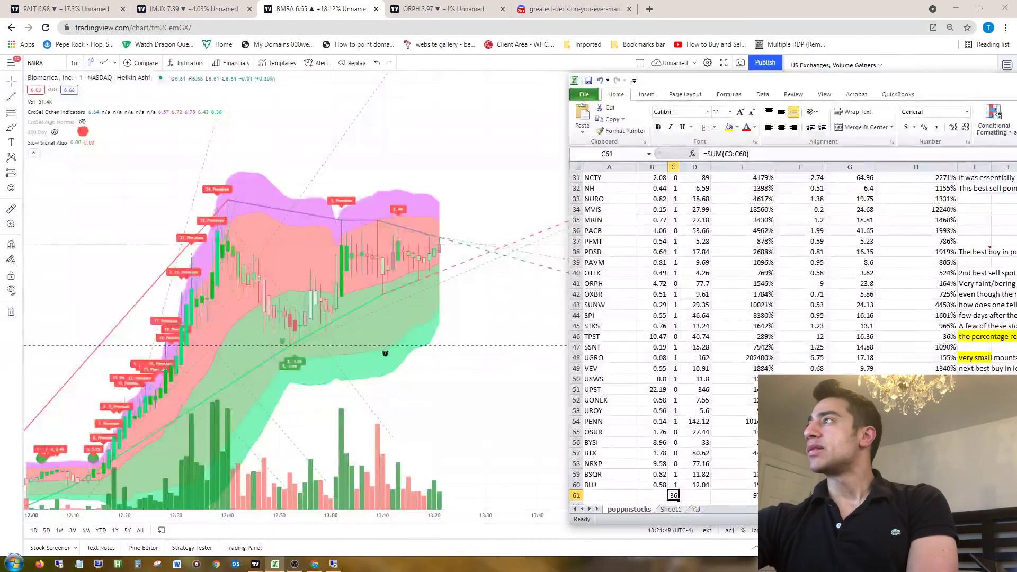
pyautogui.hotkey('alt', 'Tab')
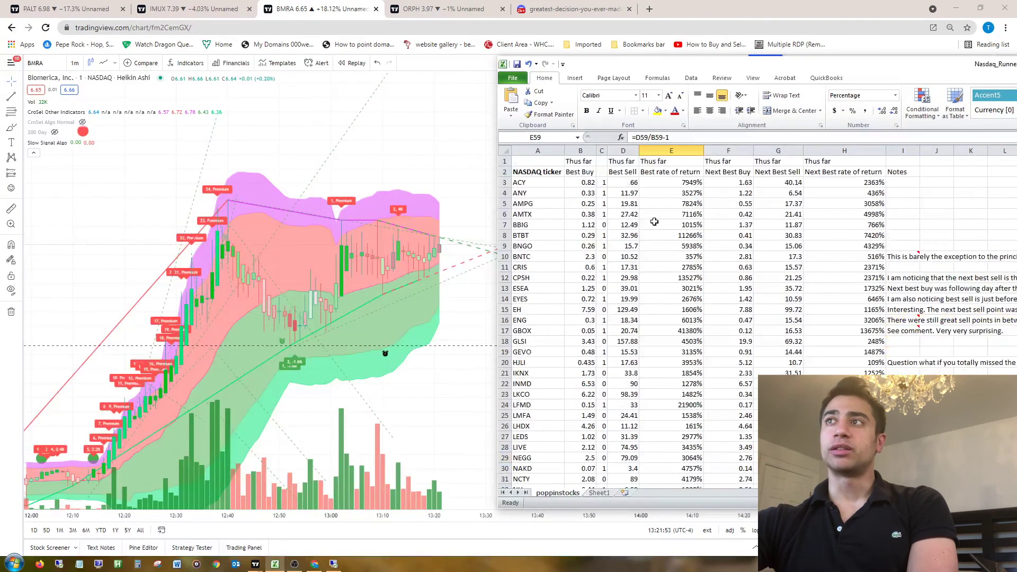
pyautogui.moveTo(666, 161); pyautogui.dragTo(690, 475)
pyautogui.scroll(-10, 688, 424)
pyautogui.scroll(3, 683, 403)
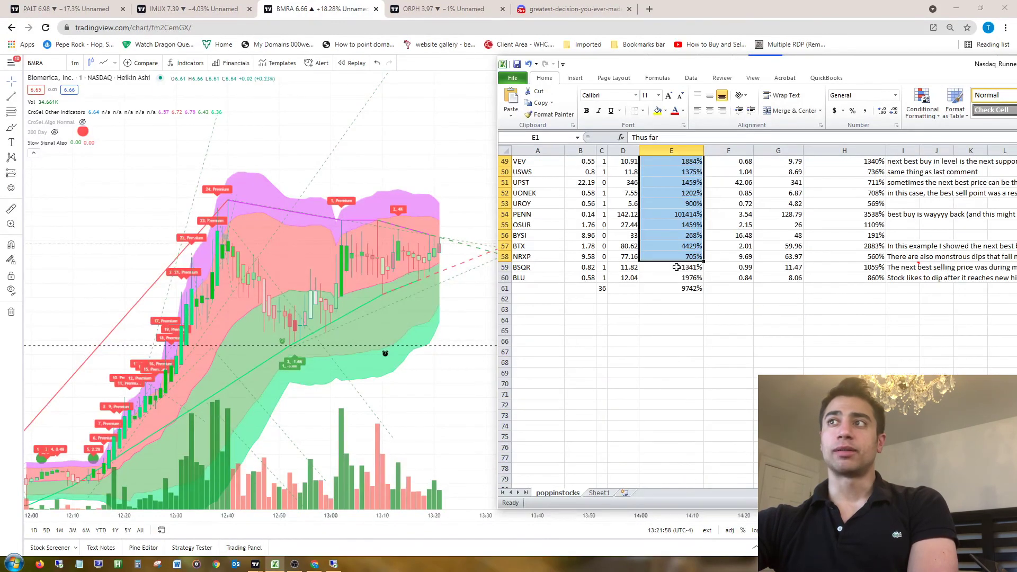
# Show the =AVERAGE(E3:E60) result of 9742% in cell E61, with the sheet beside the chart.
pyautogui.click(691, 289)
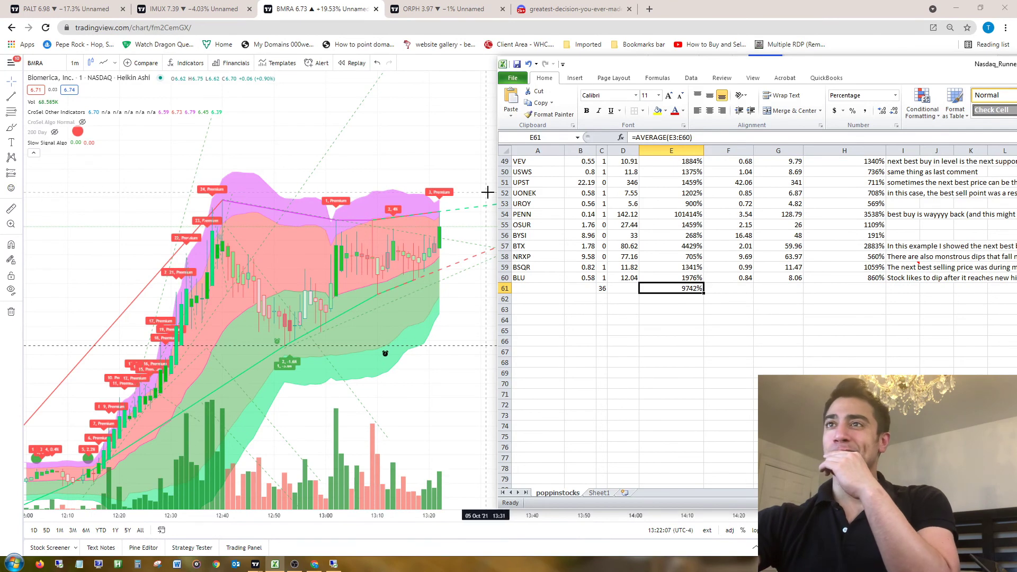
pyautogui.click(453, 288)
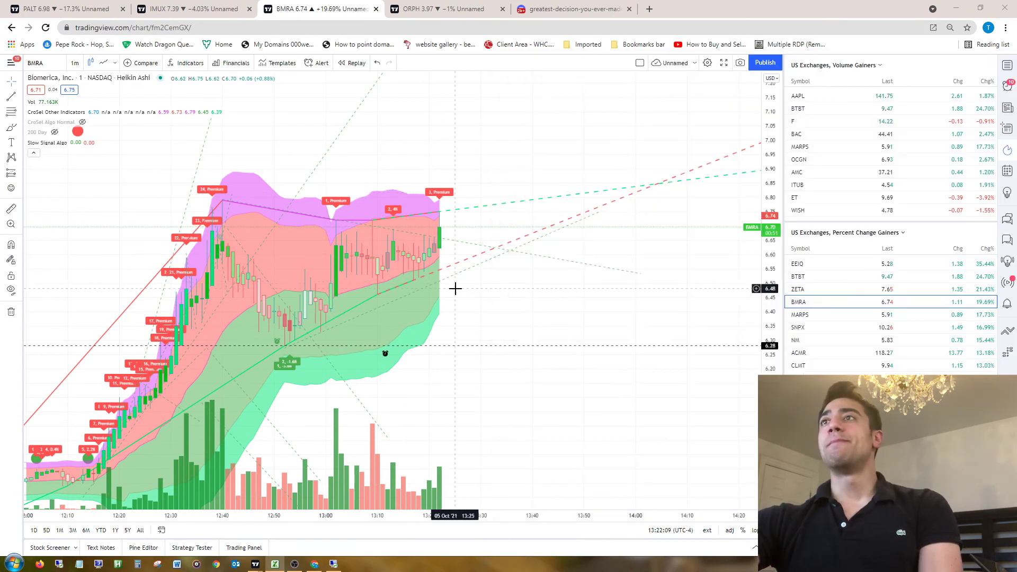
pyautogui.click(275, 563)
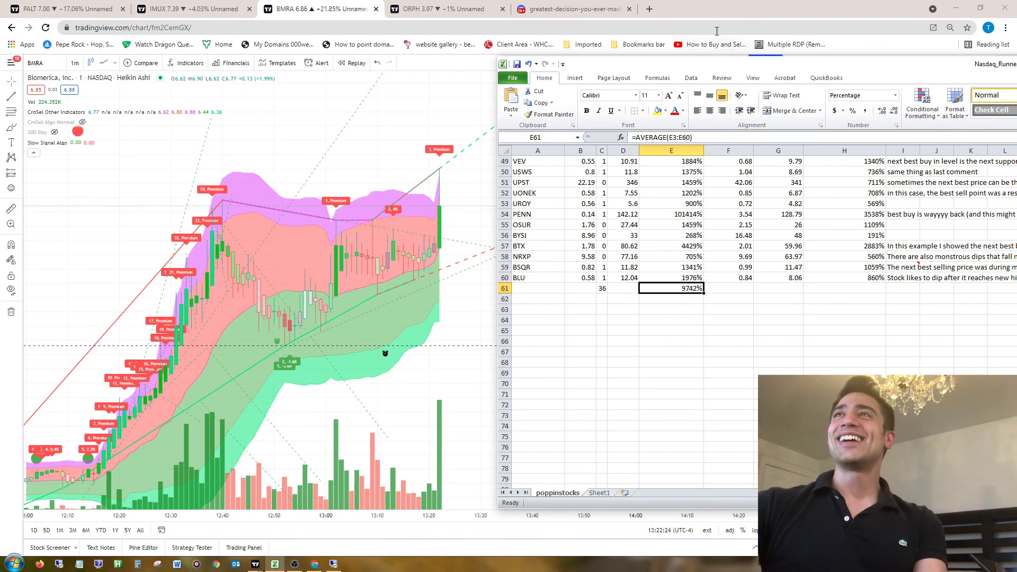
# Post 'BMRA WOOOOO' in the greatest-decision-you-ever-made Discord channel.
pyautogui.click(540, 29)
pyautogui.click(540, 9)
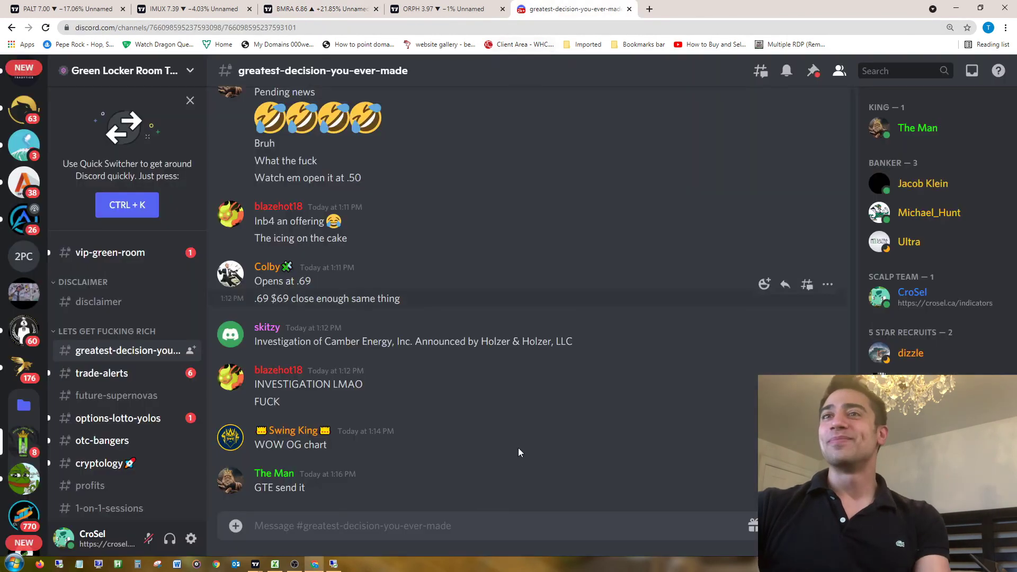
pyautogui.write('BMRA ')
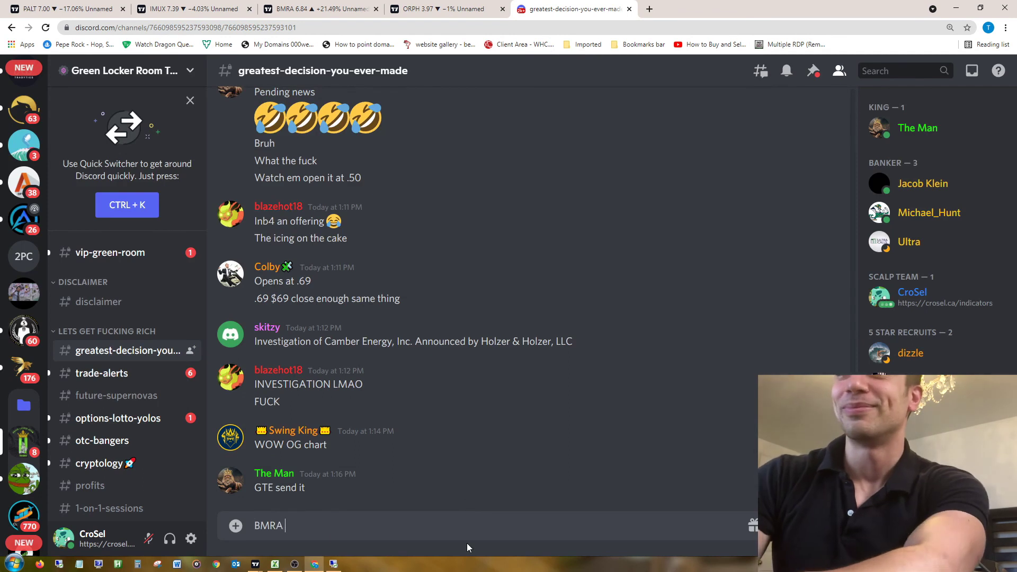
pyautogui.write('sucki')
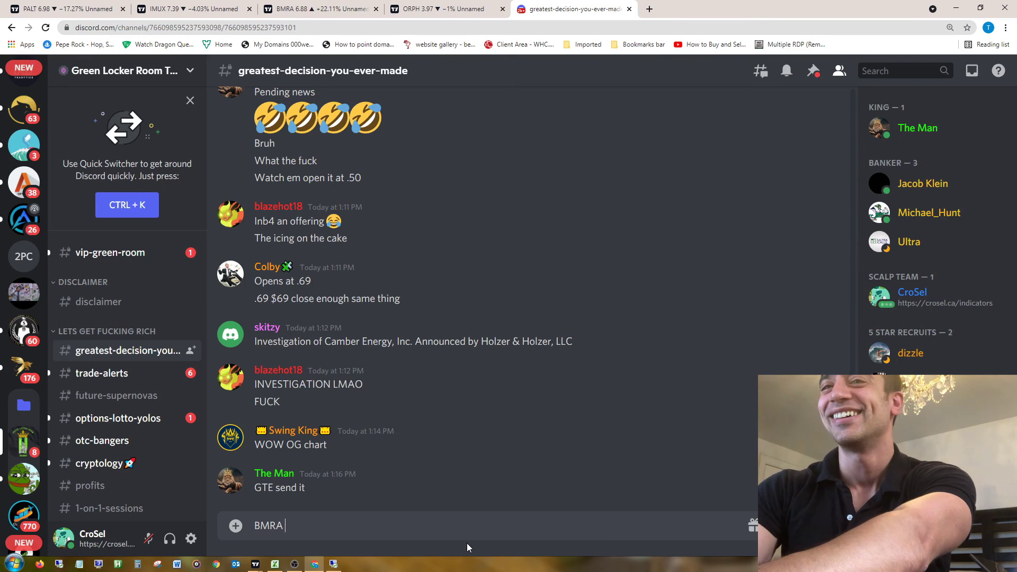
pyautogui.write('WOOOOO')
pyautogui.press('Return')
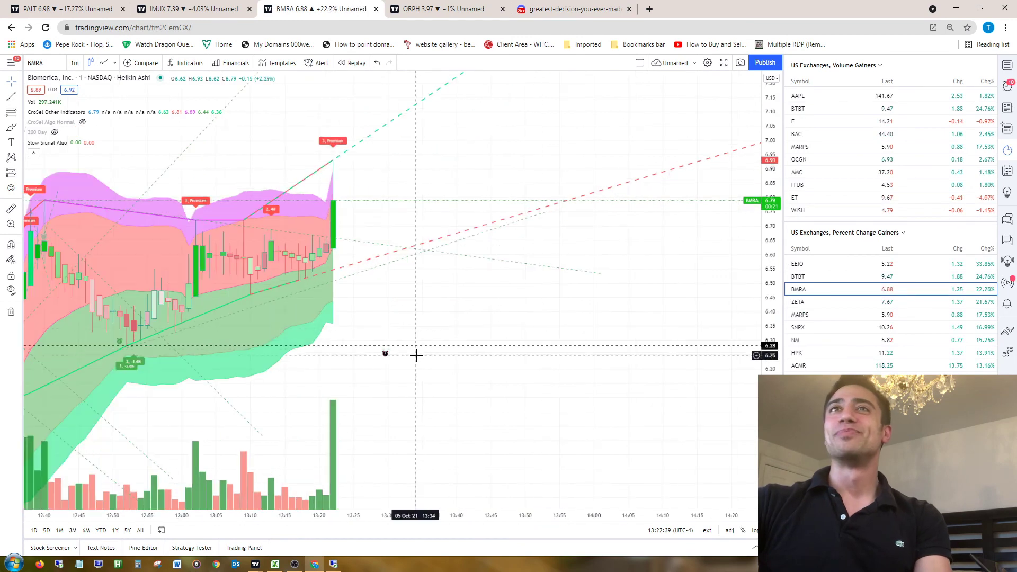
# Switch the BMRA chart to 1-second candles and pan to the candles around the spike.
pyautogui.moveTo(415, 354); pyautogui.dragTo(517, 386)
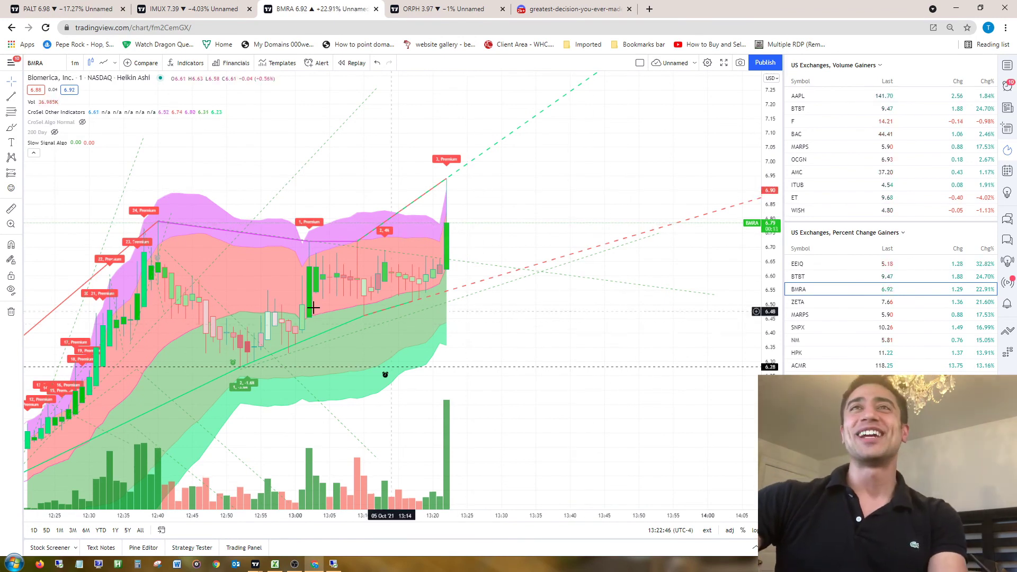
pyautogui.click(75, 62)
pyautogui.click(90, 101)
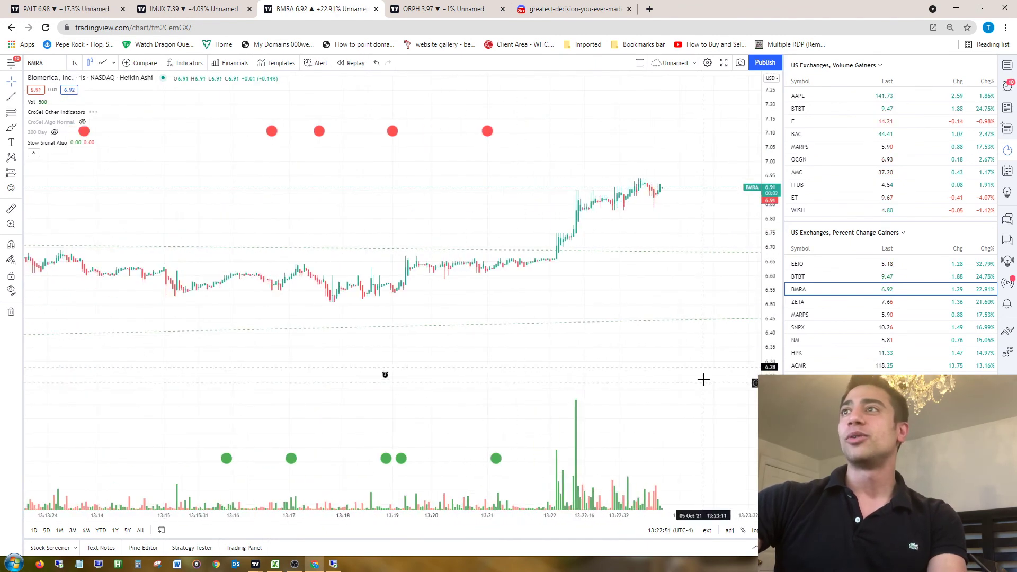
pyautogui.moveTo(565, 329); pyautogui.dragTo(90, 486)
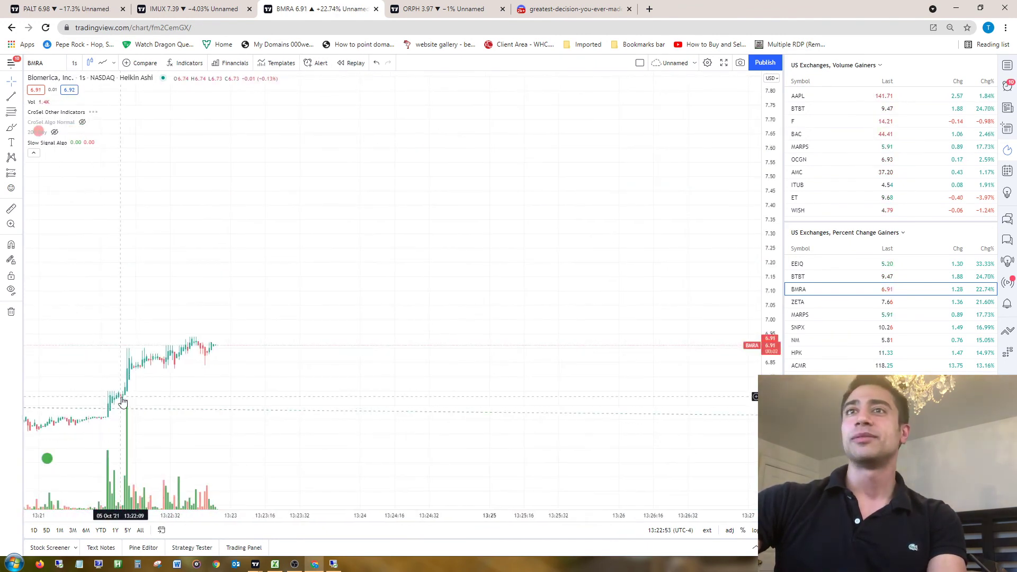
pyautogui.moveTo(122, 401); pyautogui.dragTo(226, 364)
# Draw a rising trend line from the 13:22 breakout base toward about 7.34.
pyautogui.click(11, 97)
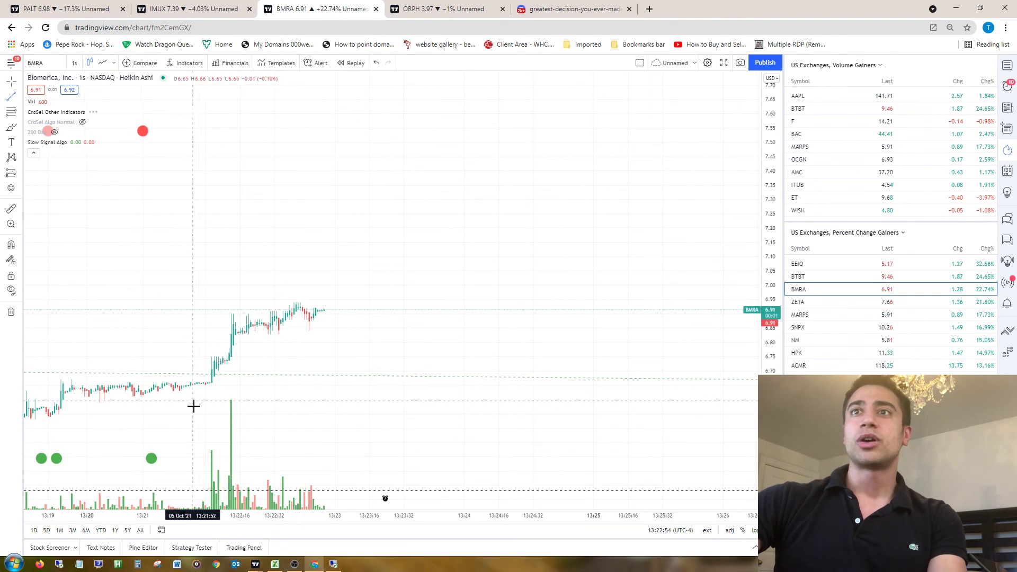
pyautogui.click(195, 392)
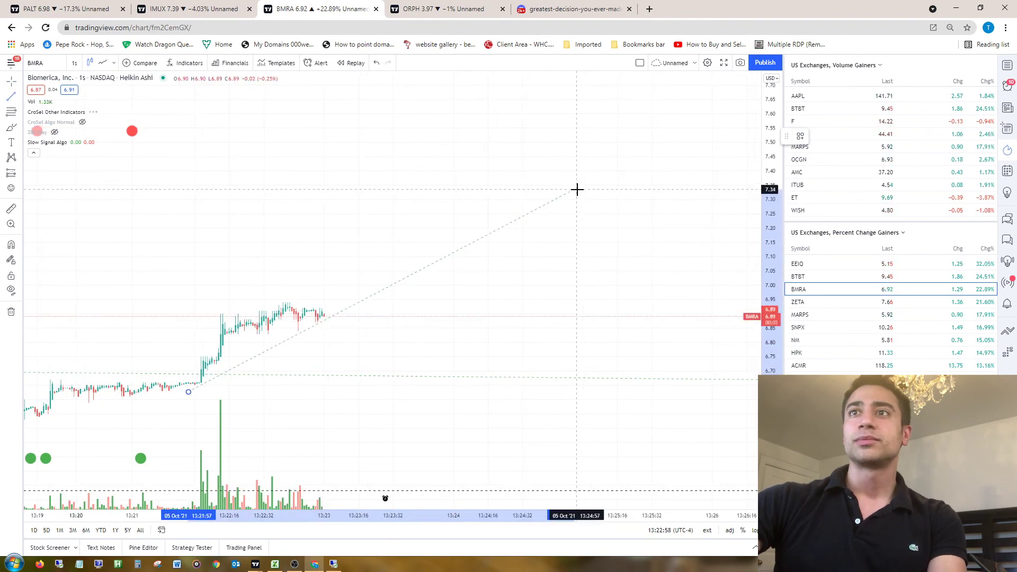
pyautogui.click(576, 189)
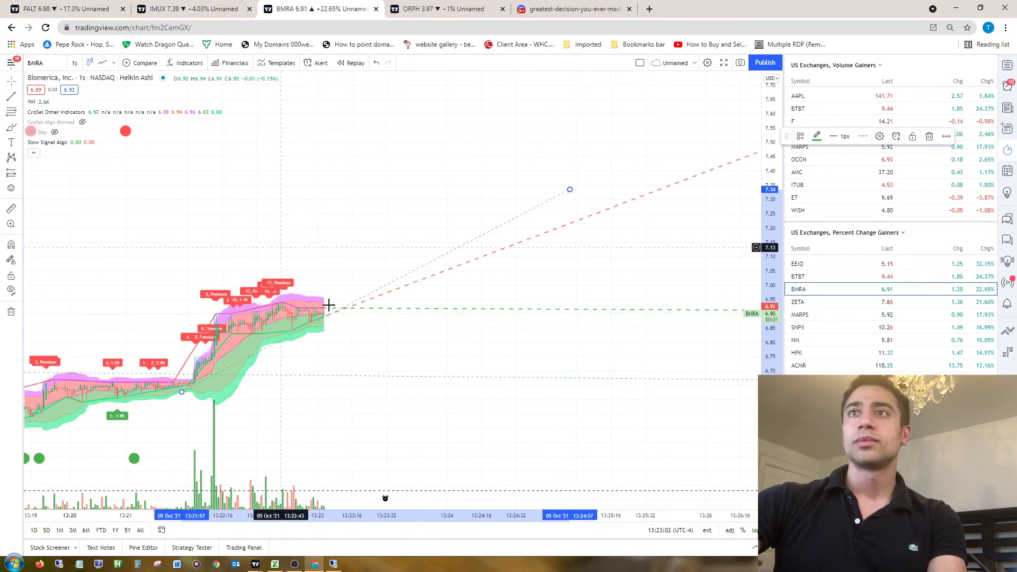
pyautogui.click(390, 409)
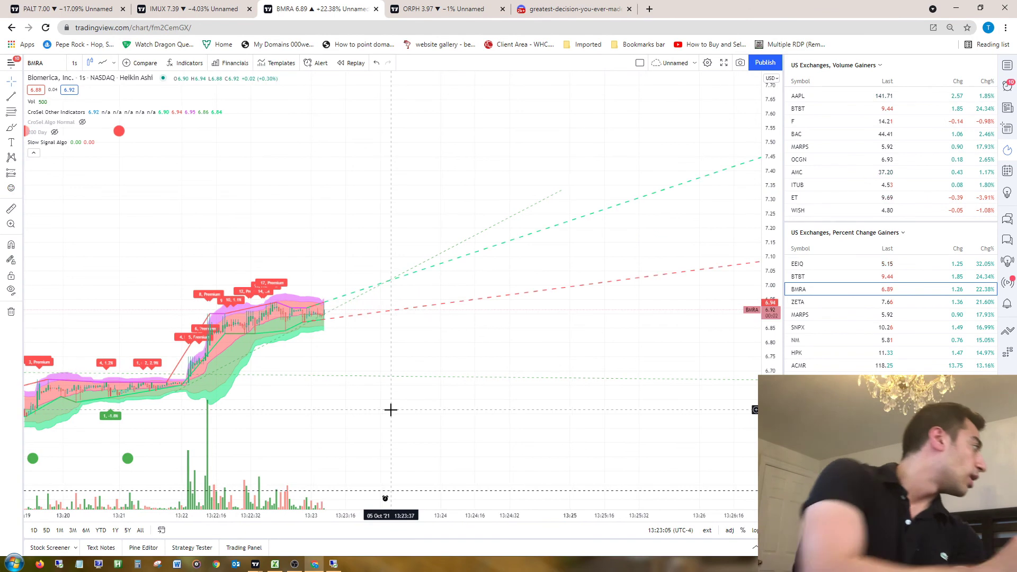